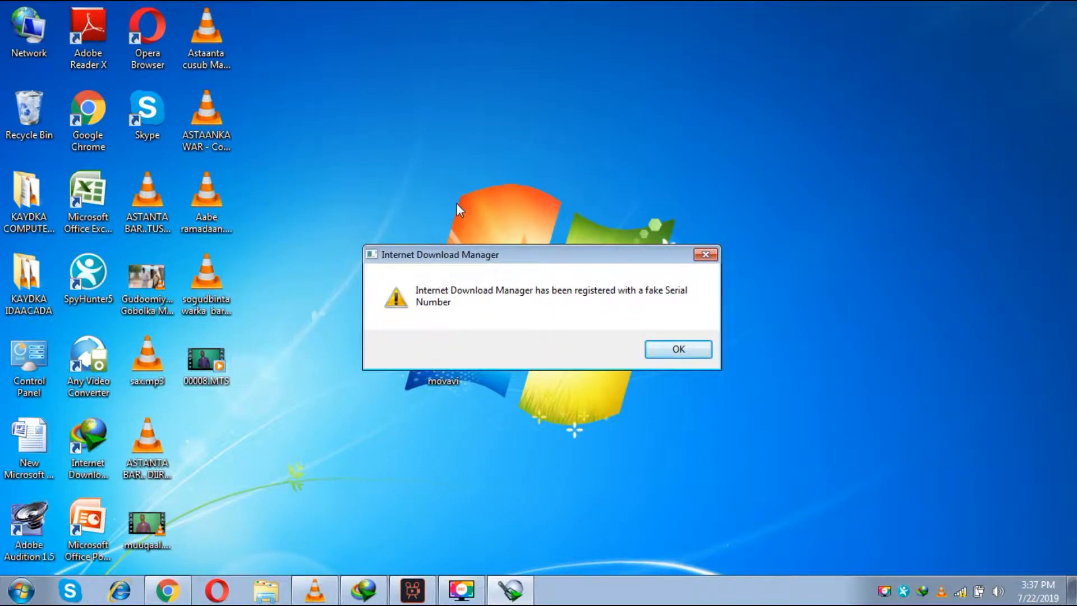
Step: Close the Internet Download Manager warning, then open Adobe Audition 1.5 from the desktop in a maximized window
click(702, 255)
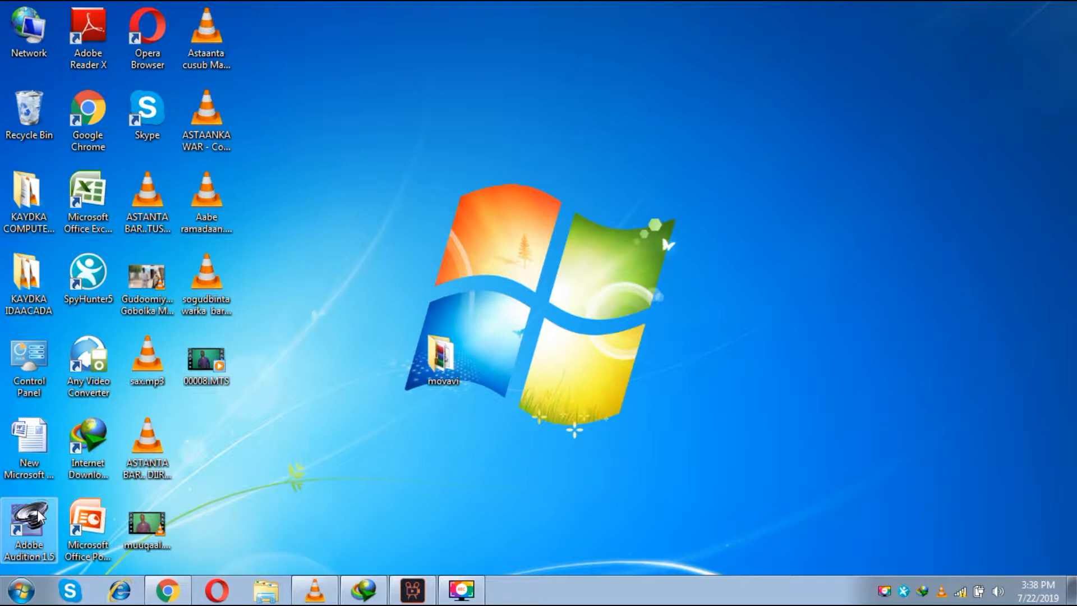
click(223, 236)
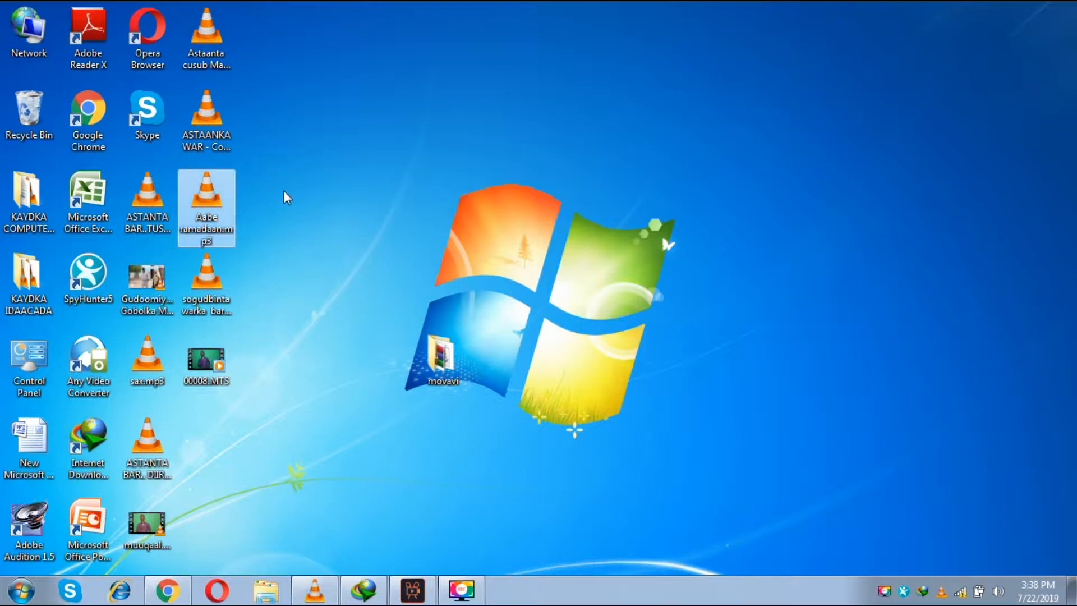
click(251, 234)
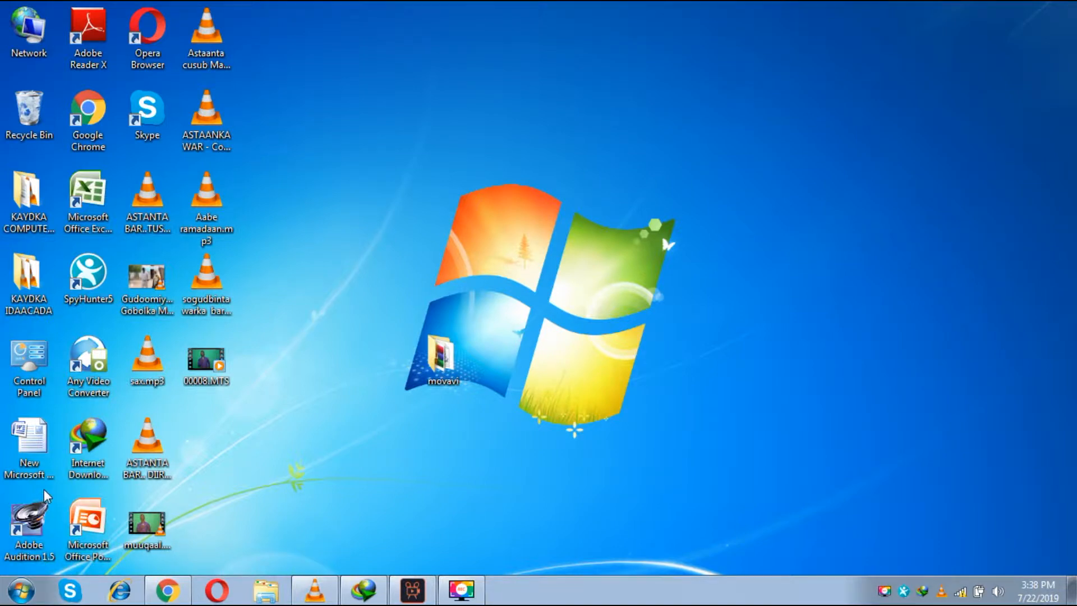
double_click(22, 526)
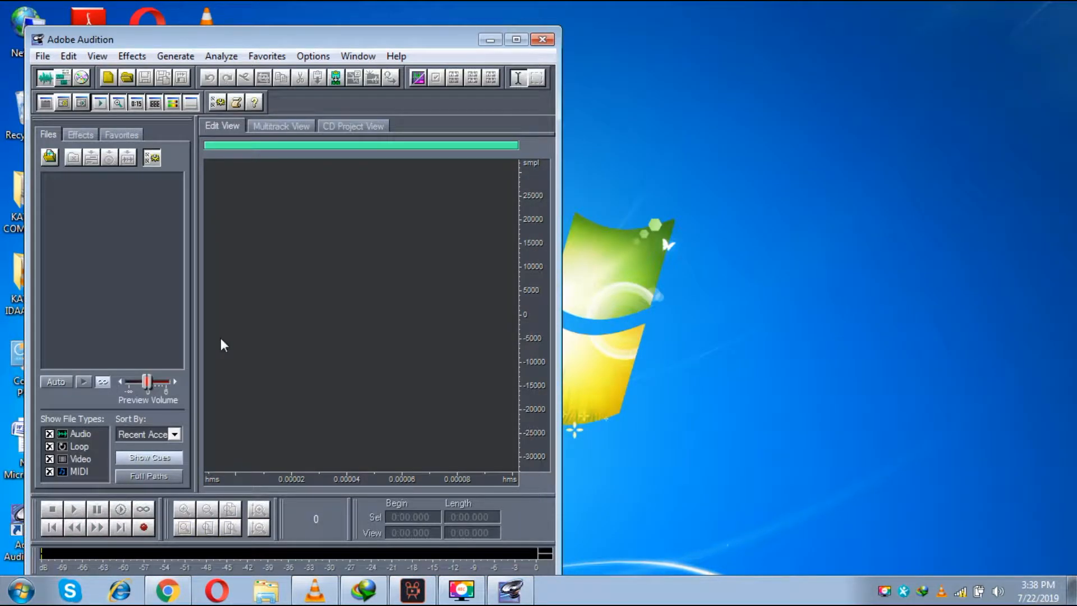
click(516, 40)
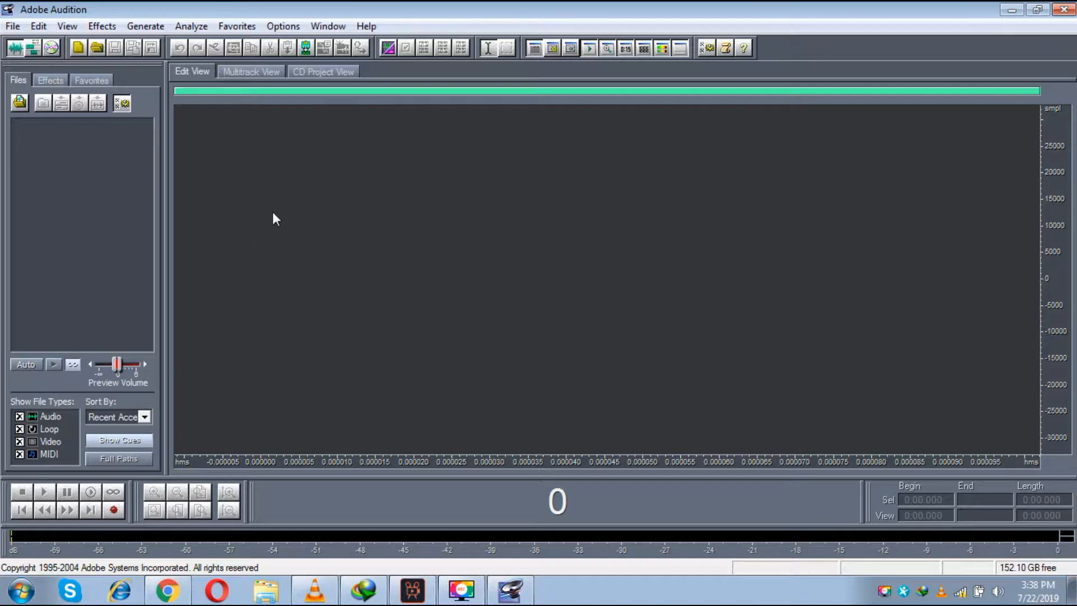
Step: Minimize Audition and send the desktop file Aabe ramadaan.mp3 to Adobe Audition 1.5
click(1013, 9)
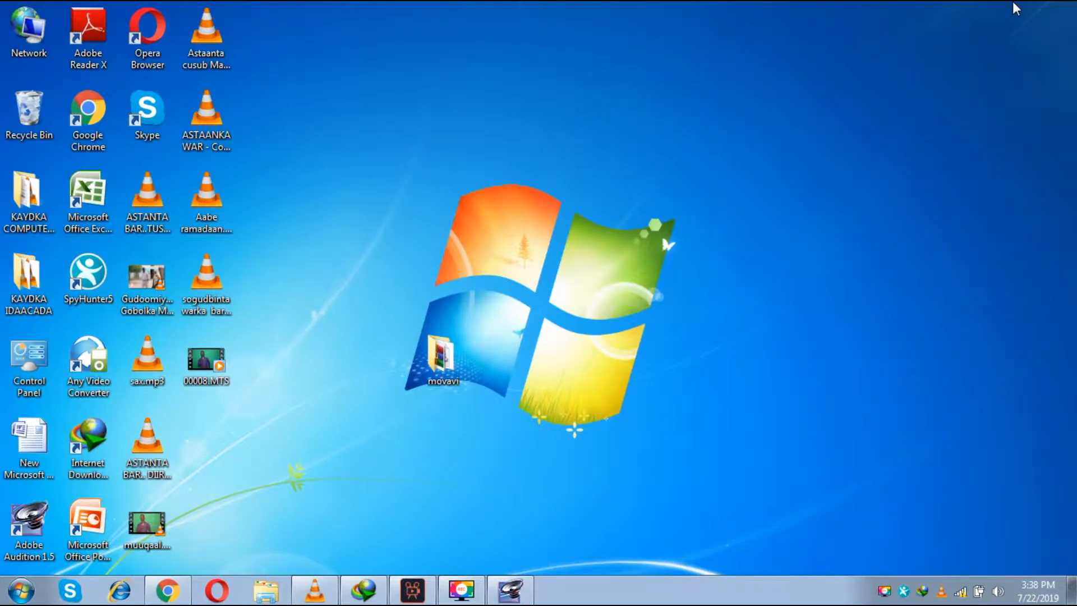
right_click(210, 232)
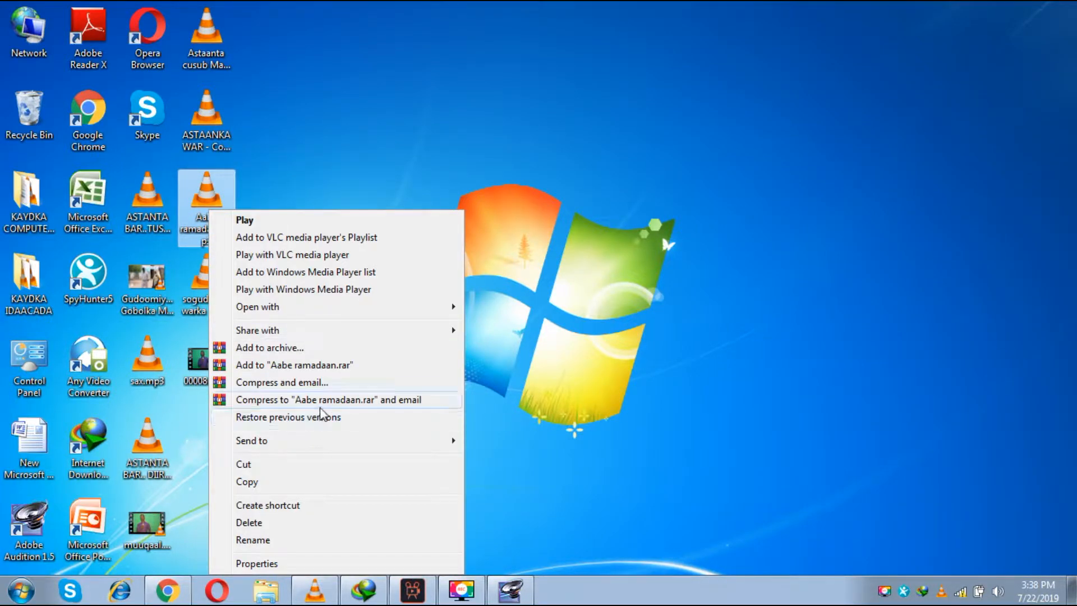
mouse_move(322, 444)
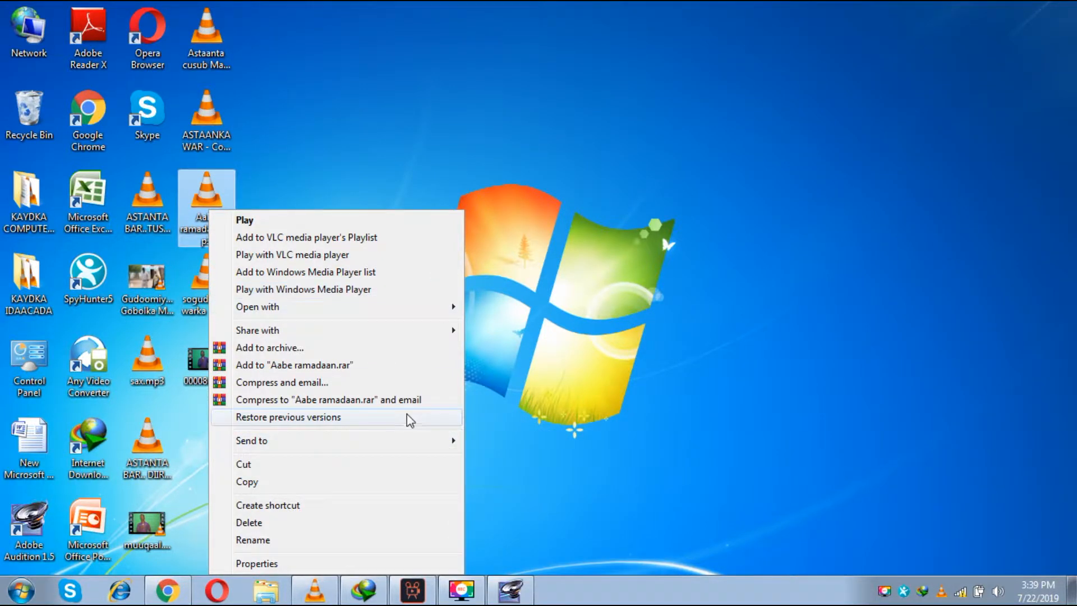
mouse_move(392, 446)
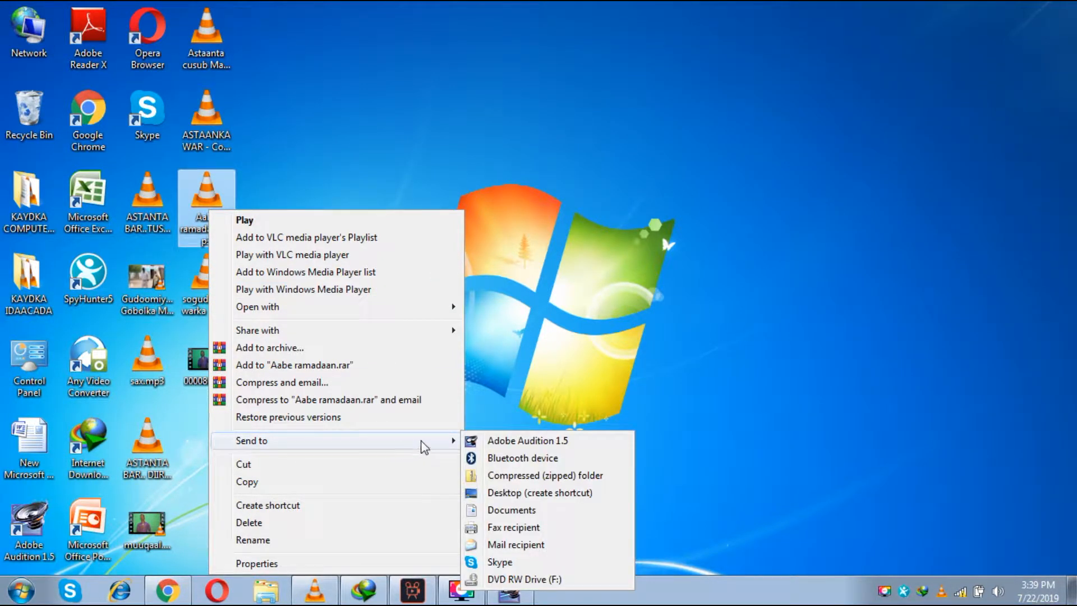
click(479, 441)
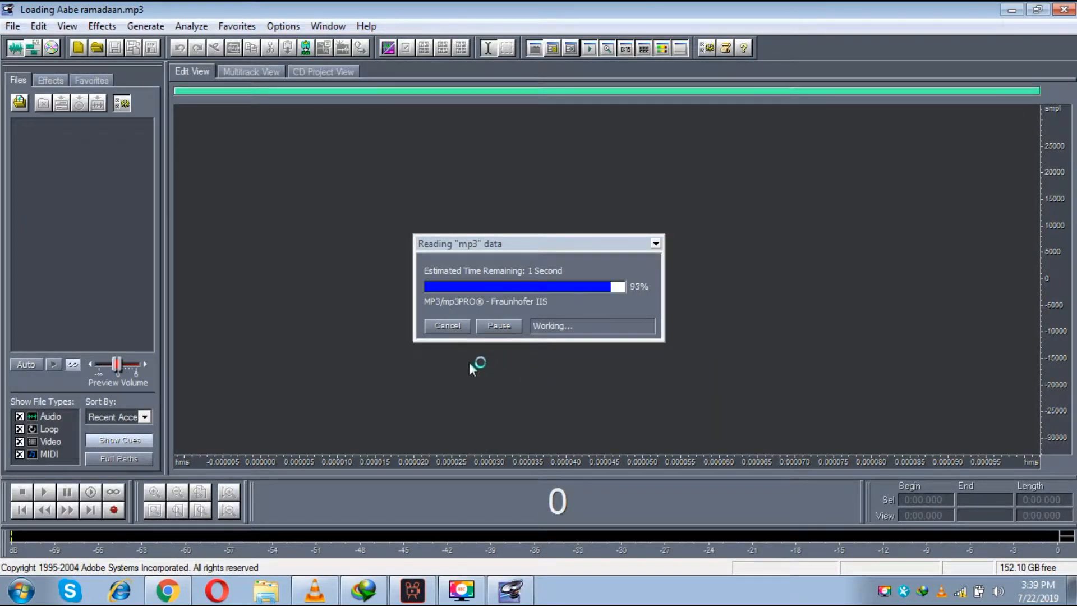
Step: Play the recording from around 0:08 to examine where its quieter opening section ends
key(space)
key(space)
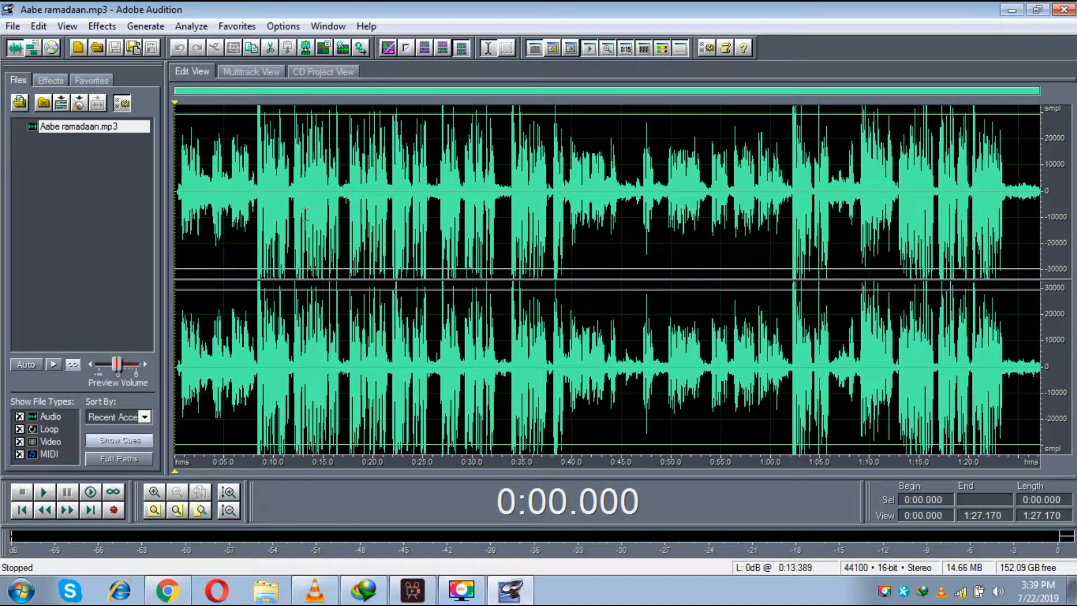
click(254, 205)
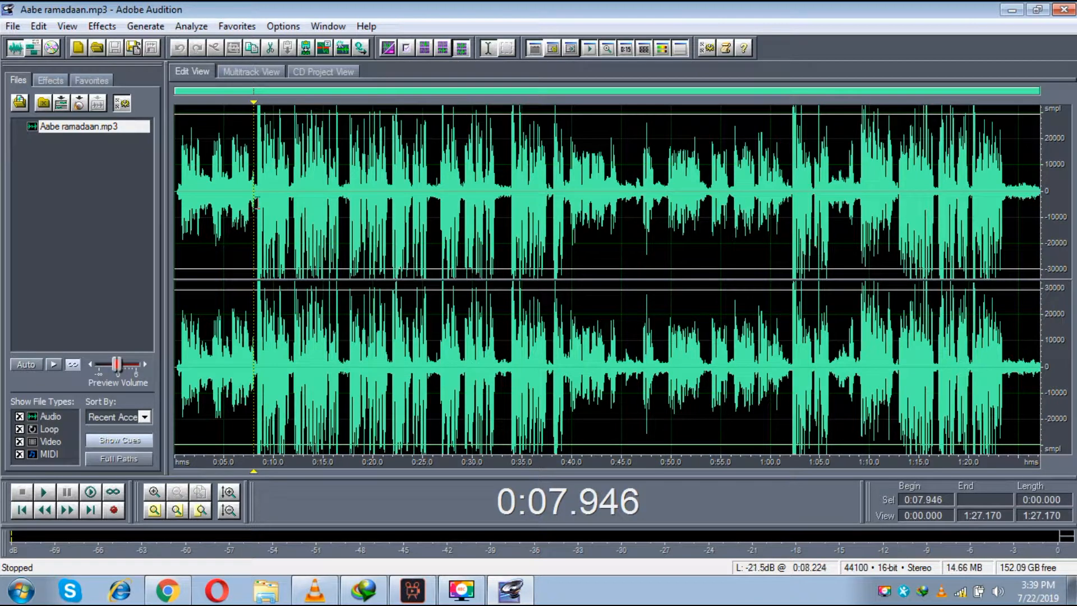
drag(256, 203, 224, 203)
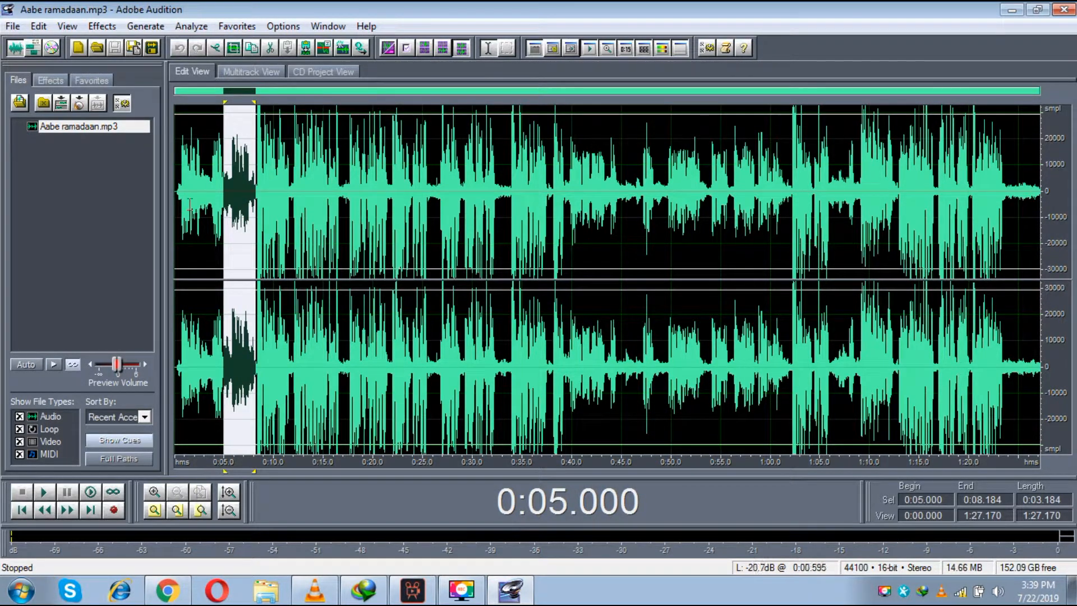
click(255, 194)
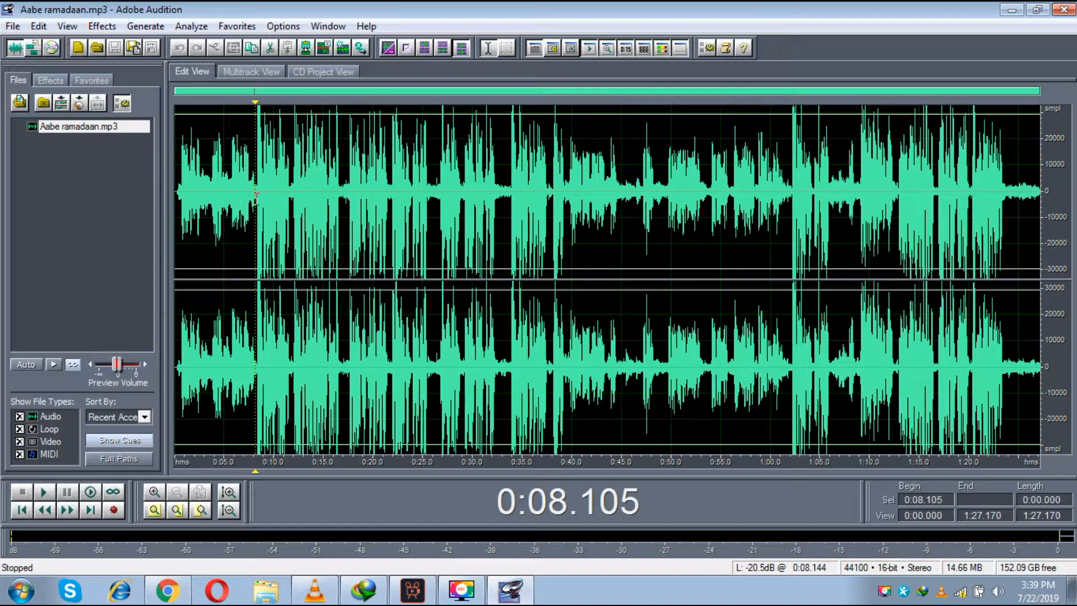
key(space)
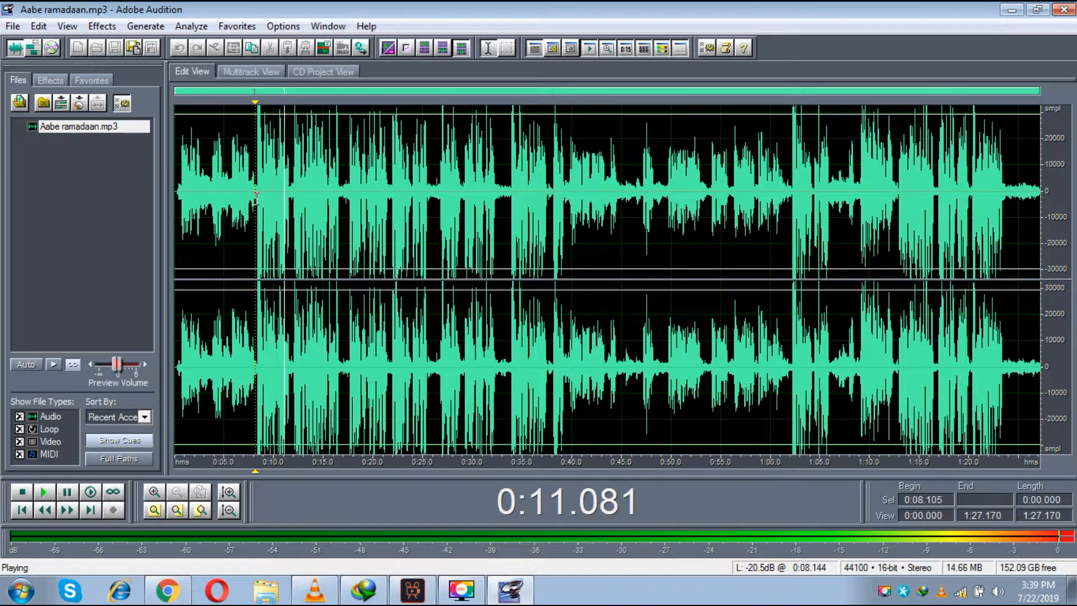
mouse_move(256, 196)
mouse_down()
mouse_move(186, 194)
mouse_move(253, 180)
mouse_move(257, 190)
mouse_up()
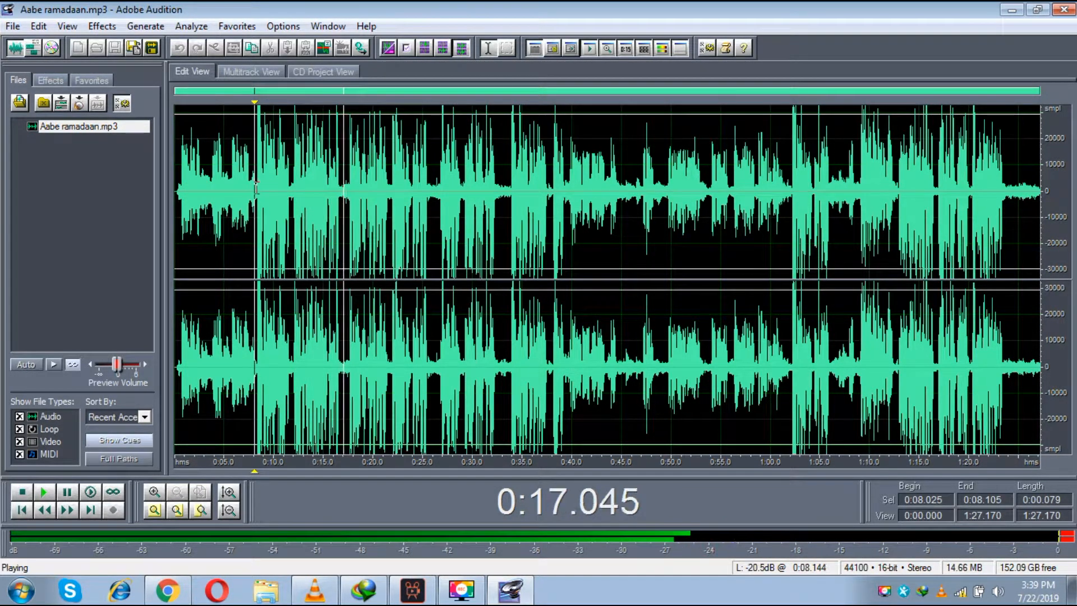
click(258, 192)
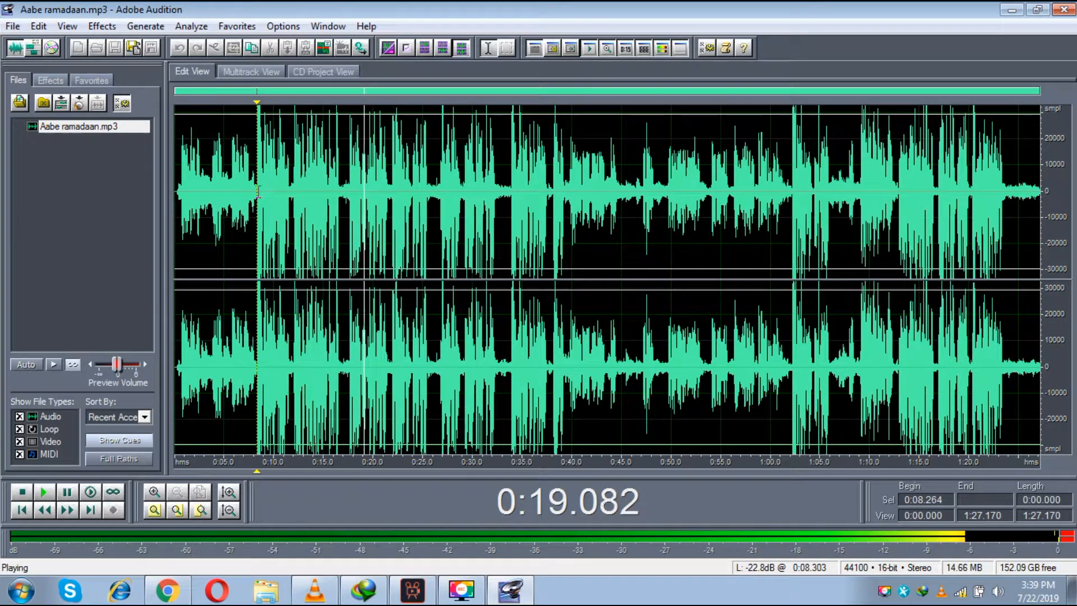
key(space)
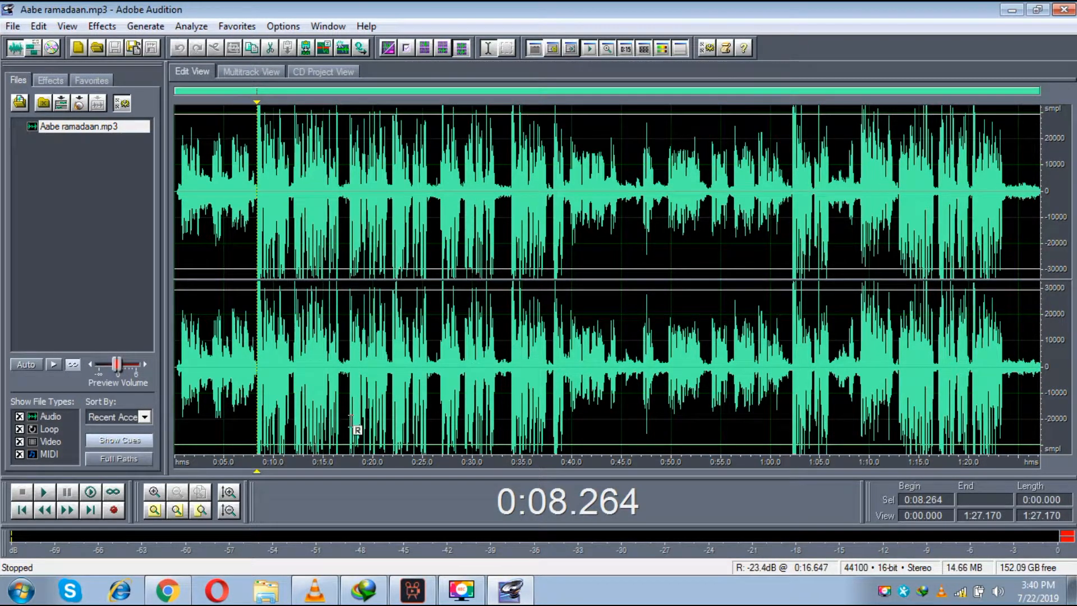
Step: Delete the opening section of the recording from 0:00.000 to 0:08.184, dismissing the Internet Download Manager warning
click(257, 193)
drag(256, 192, 164, 210)
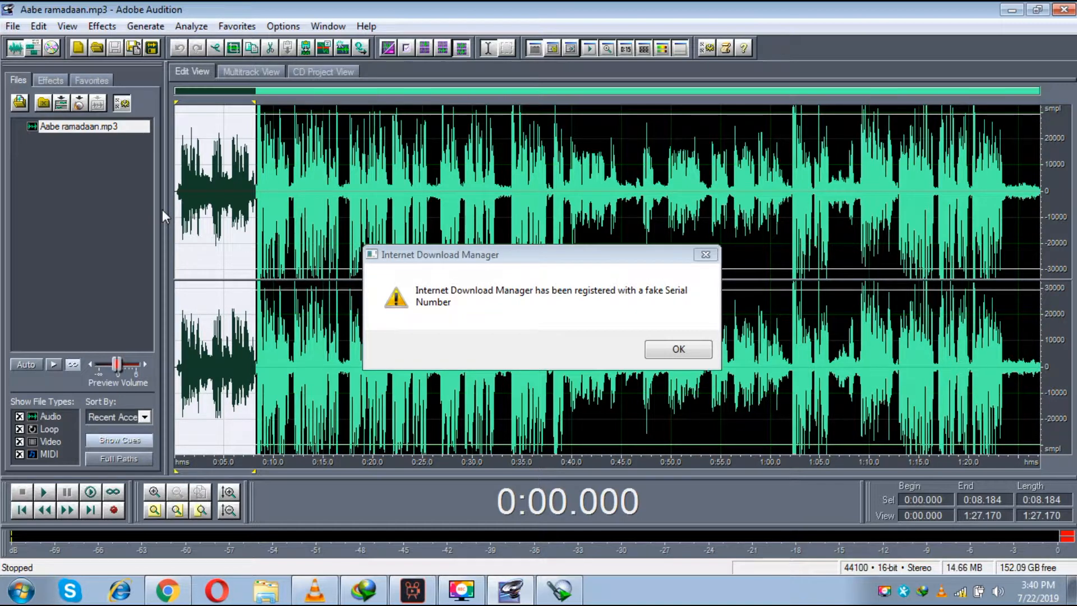
click(706, 256)
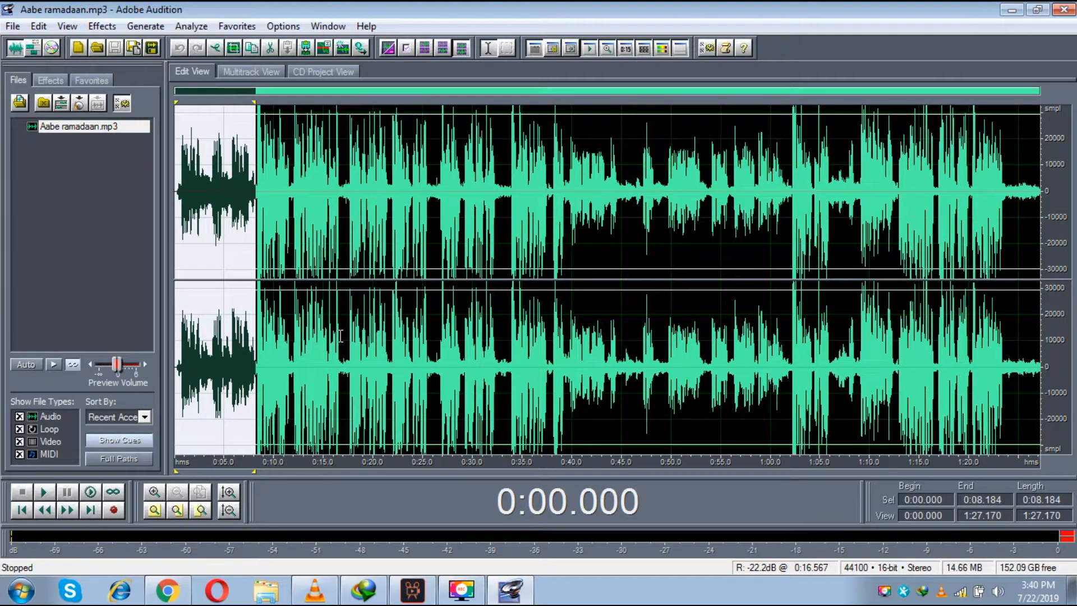
key(Delete)
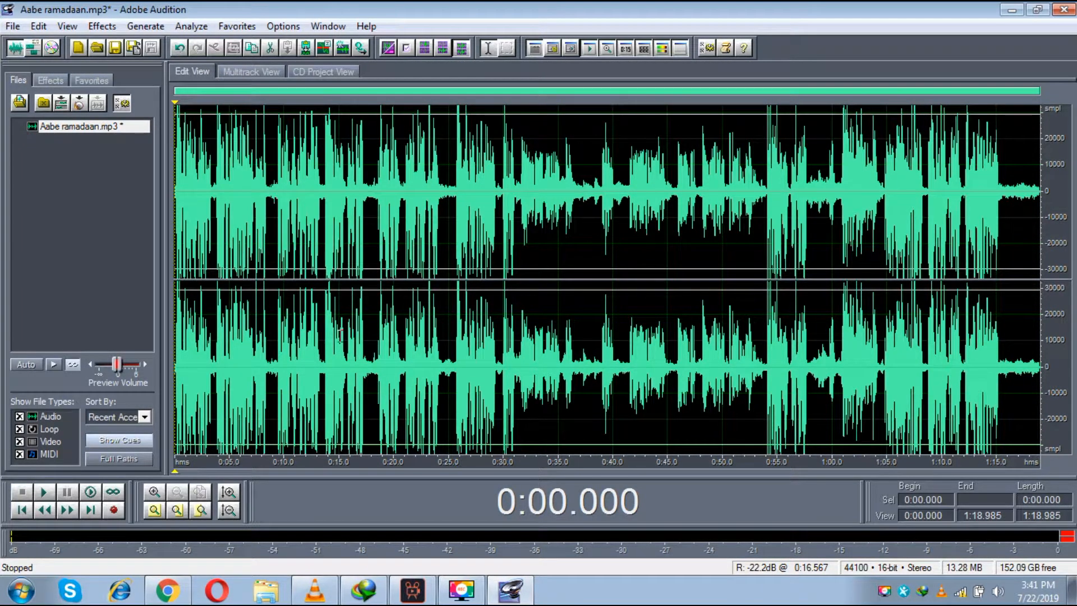
Step: Play the trimmed recording from its beginning to check the first cut
key(space)
key(space)
key(space)
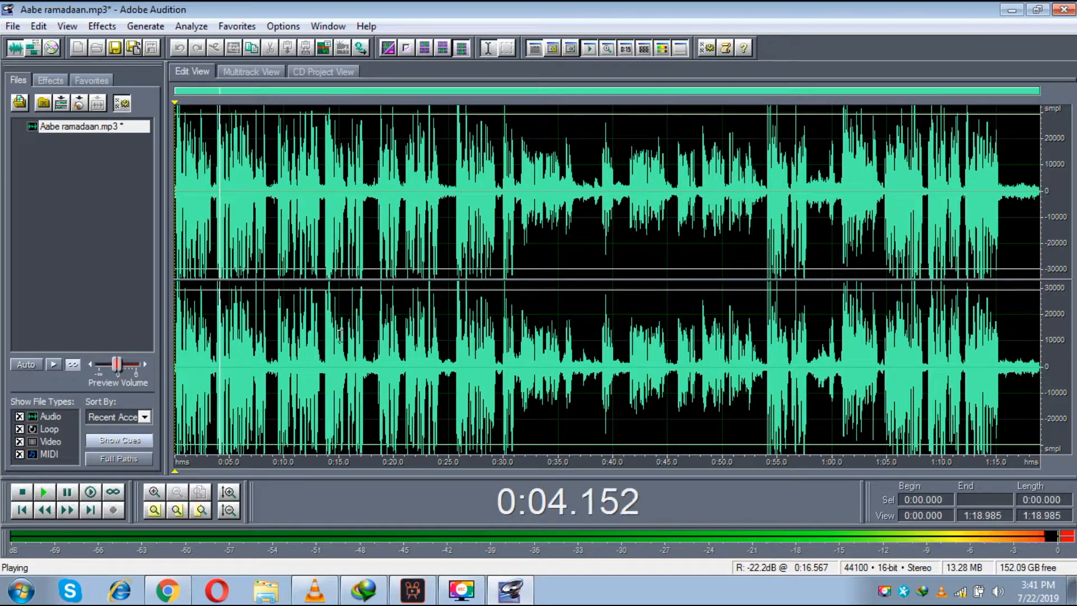
Step: Audition the audio around 0:30 and delete the quieter middle section from 0:31.176 to 0:54.001
click(498, 204)
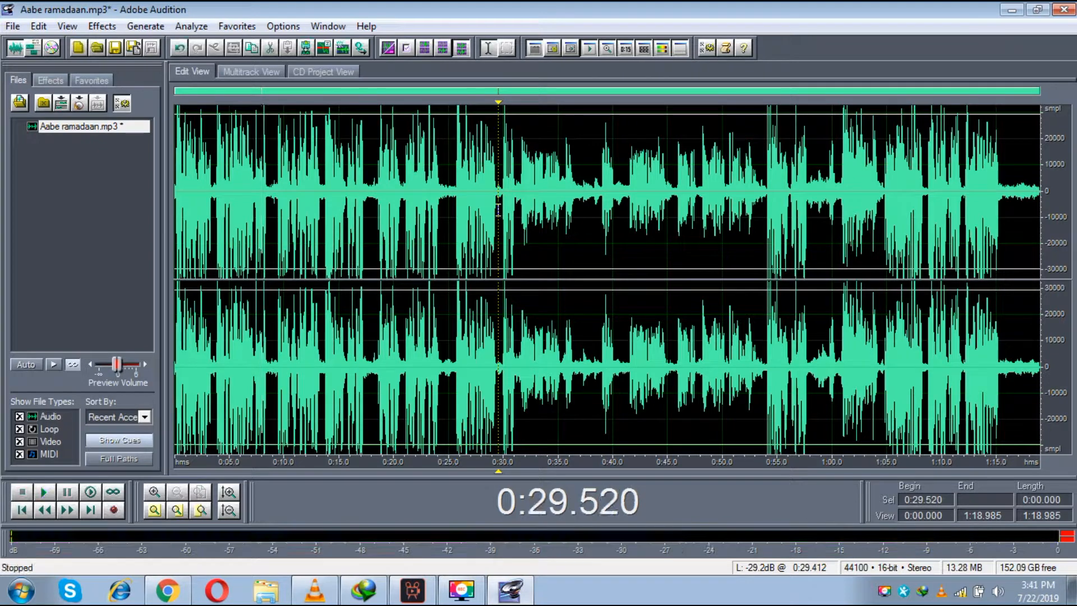
key(space)
click(516, 204)
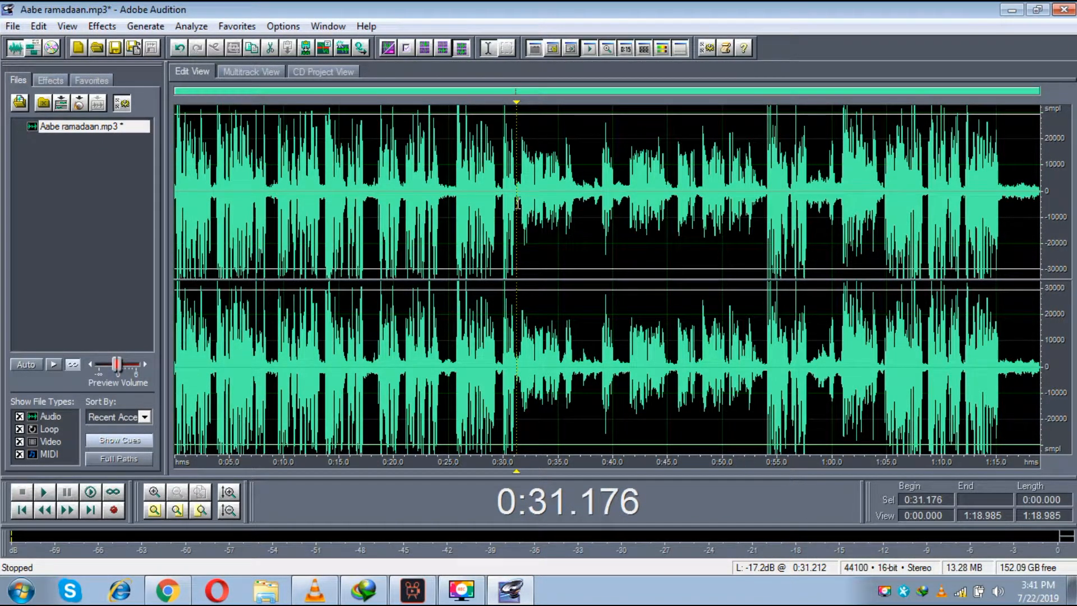
key(space)
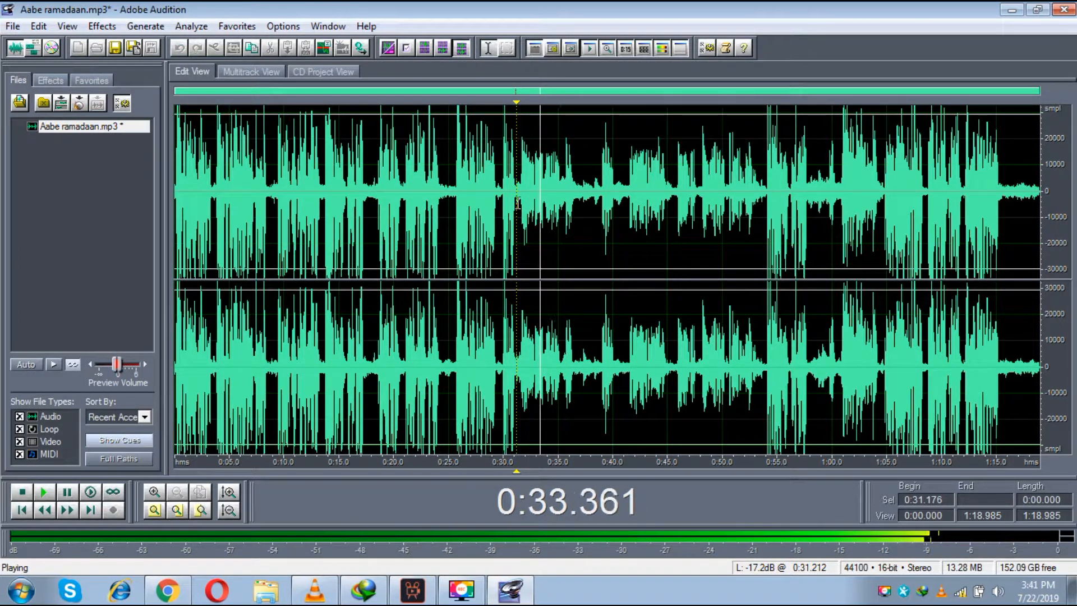
drag(518, 203, 768, 186)
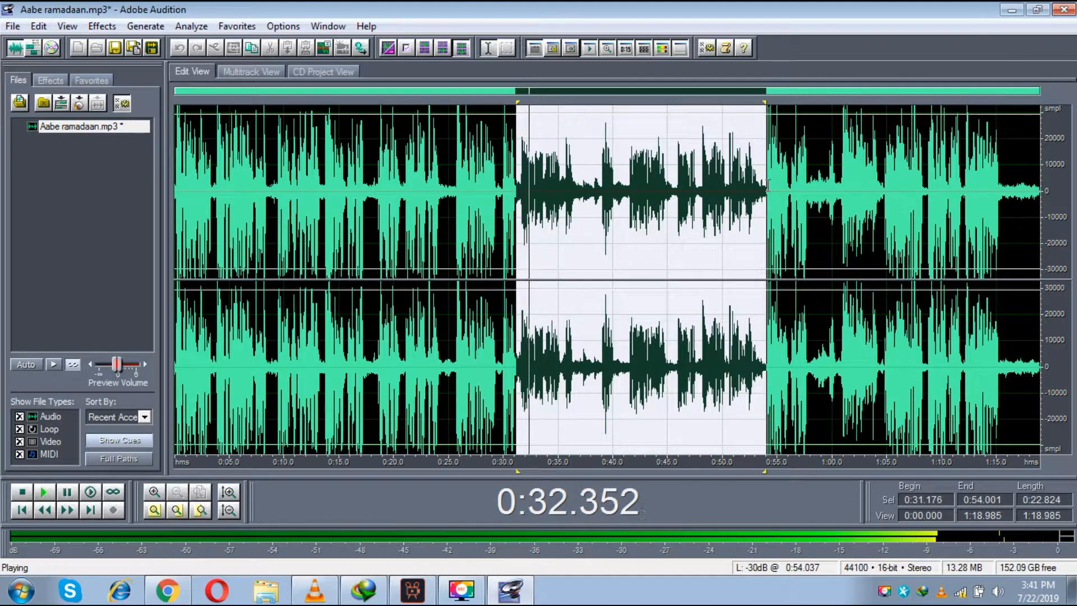
key(space)
key(Delete)
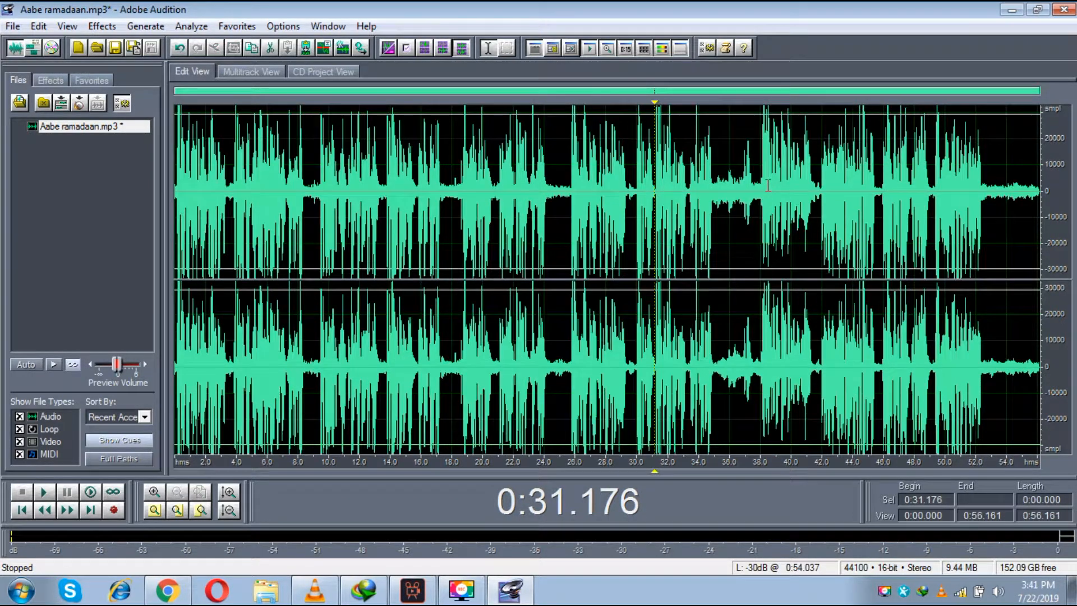
Step: Listen across the join from about 0:29.5 and delete the section from 0:35.171 to 0:42.000
click(632, 179)
key(space)
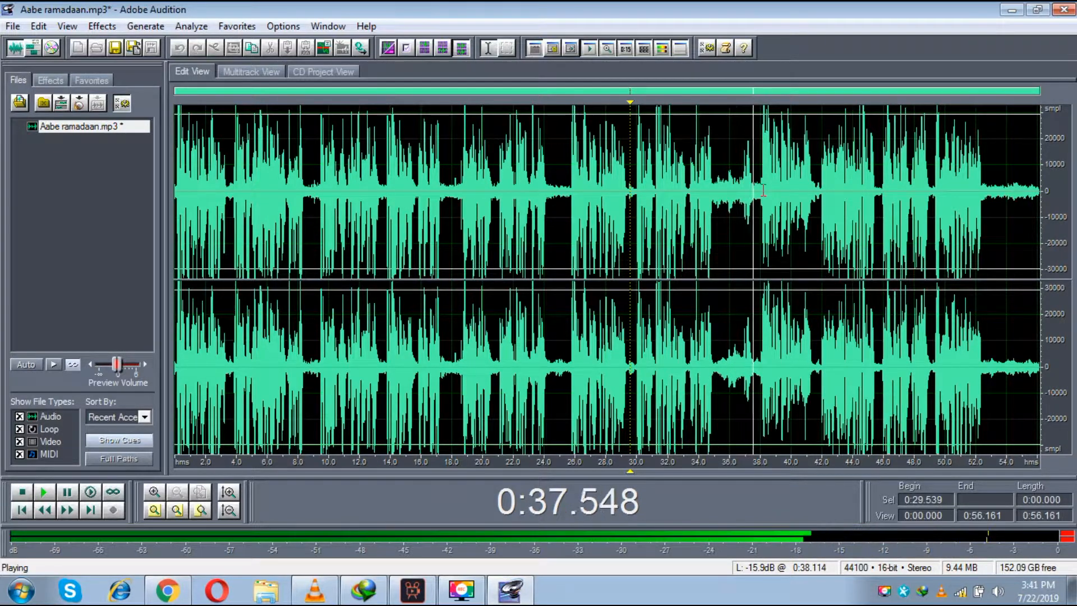
click(822, 190)
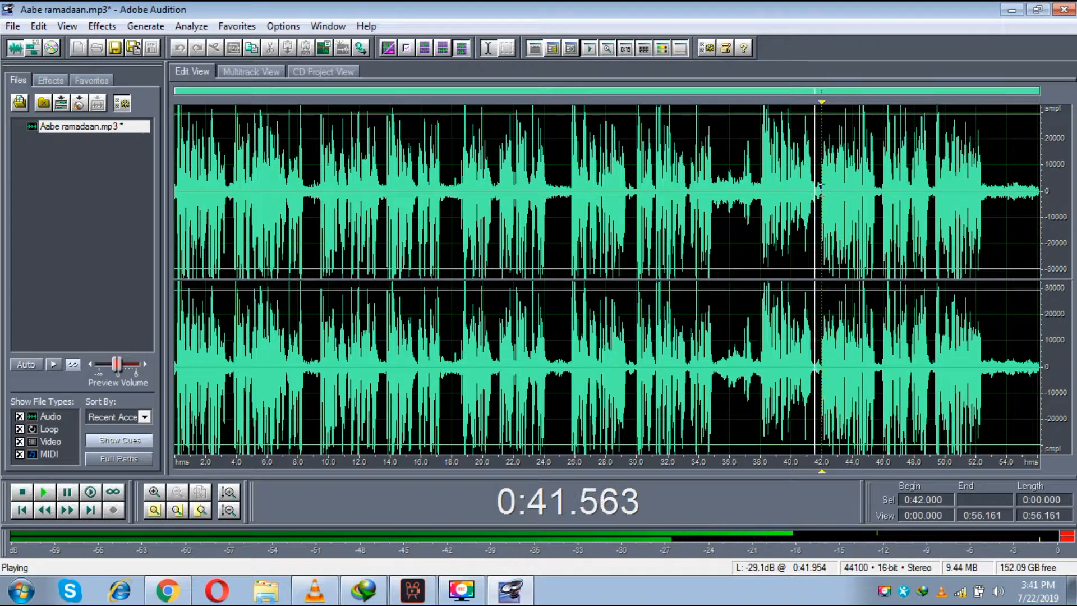
drag(821, 190, 719, 202)
key(space)
key(space)
key(space)
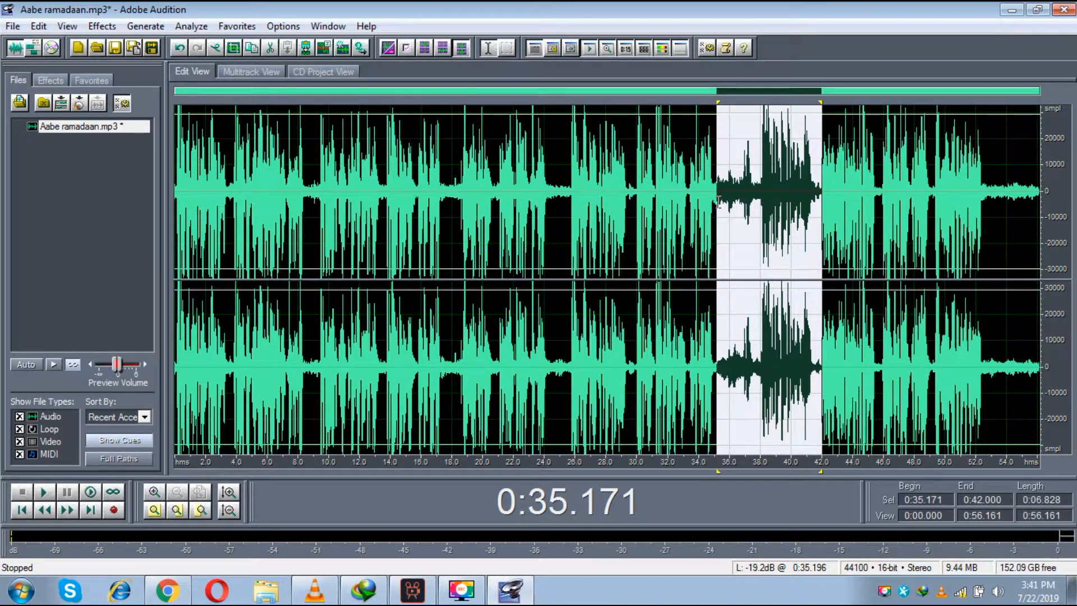
key(Delete)
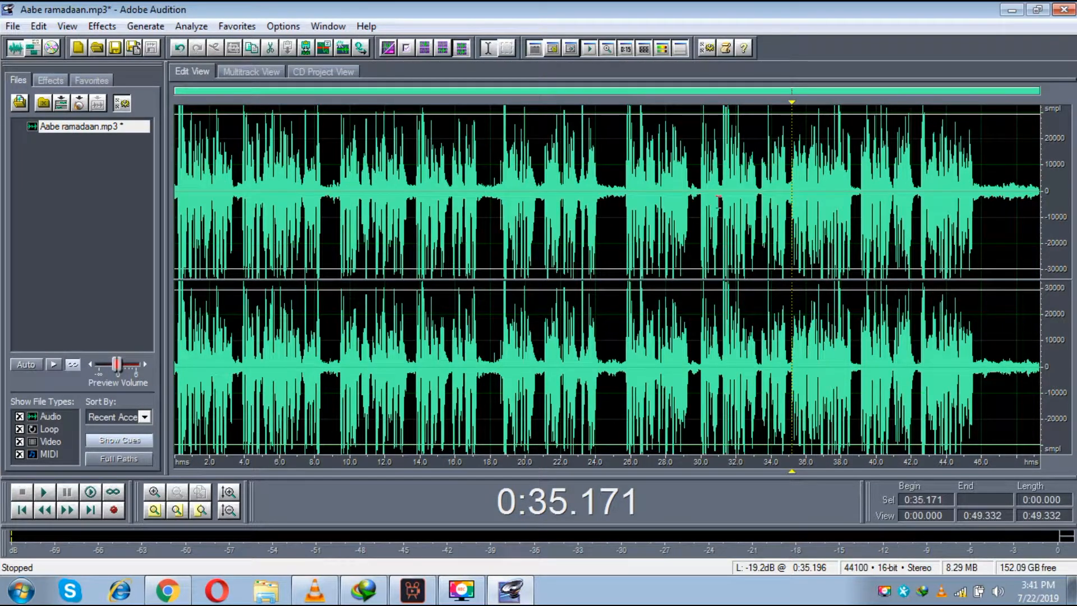
Step: Play the recording from 0:35.171 to check the join left by the last cut
key(space)
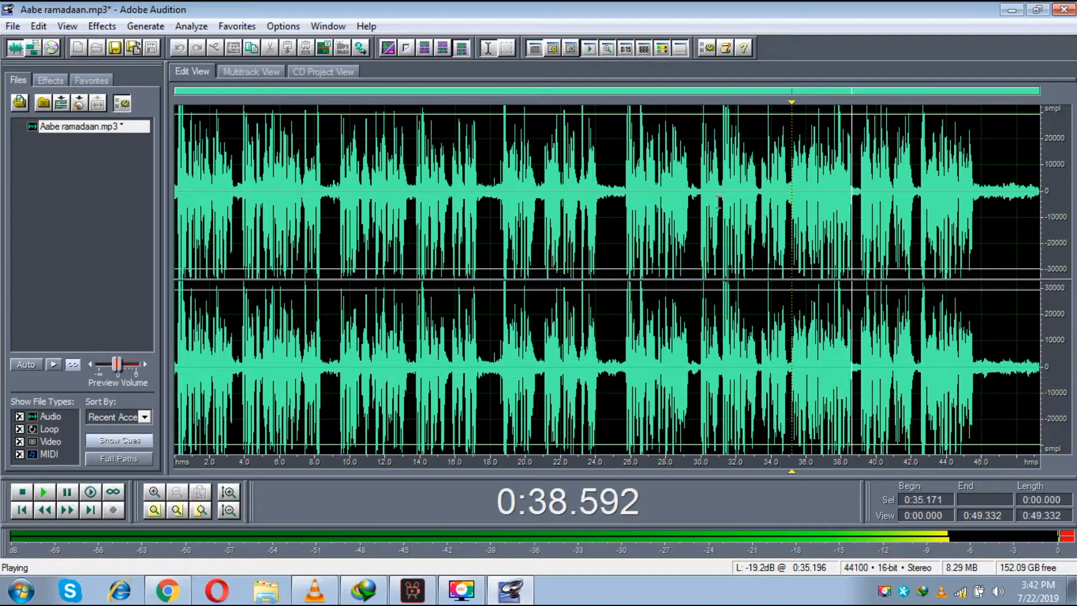
key(space)
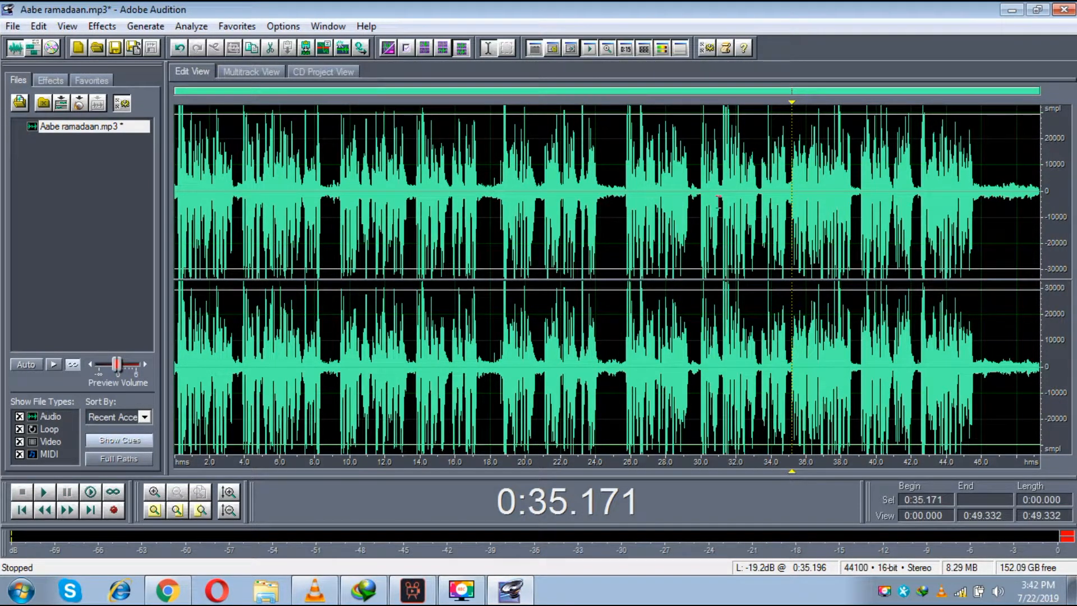
key(space)
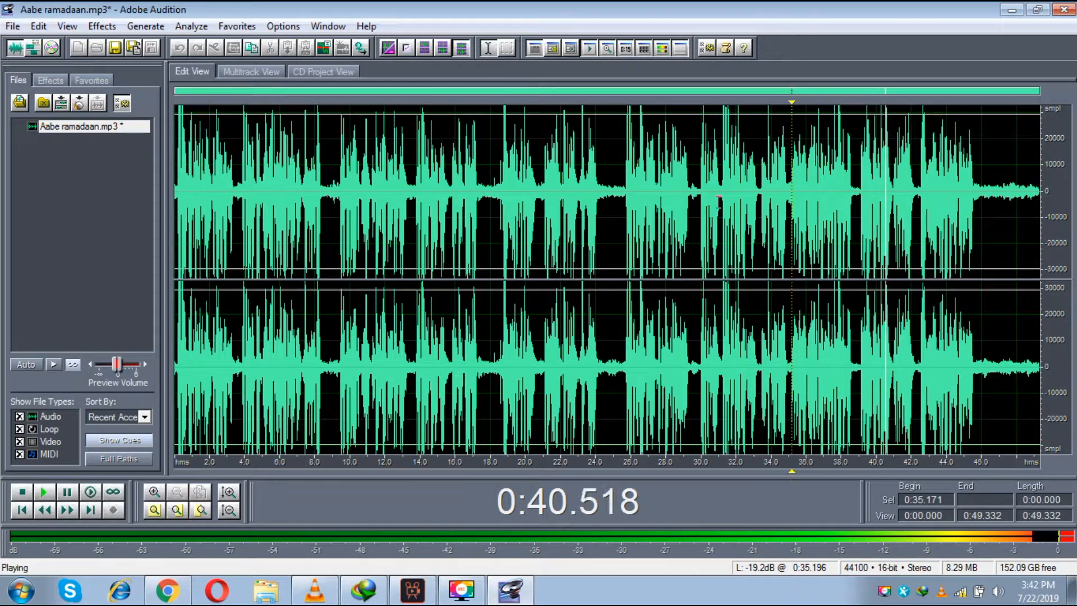
Step: Listen from 0:42.000 and delete the quiet tail of the recording from 0:45.645 to 0:49.332
click(912, 200)
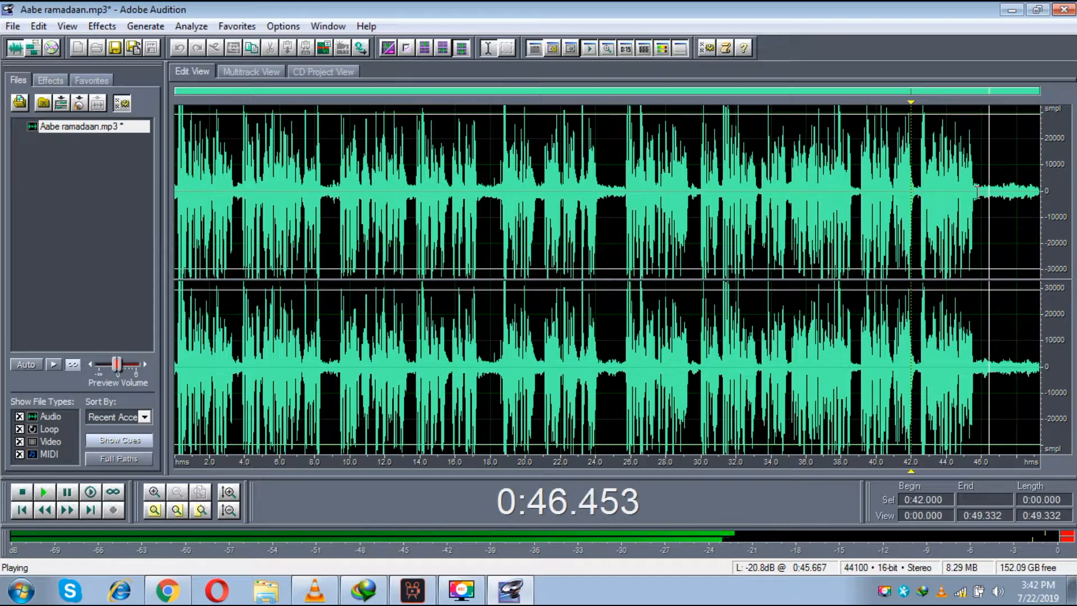
key(space)
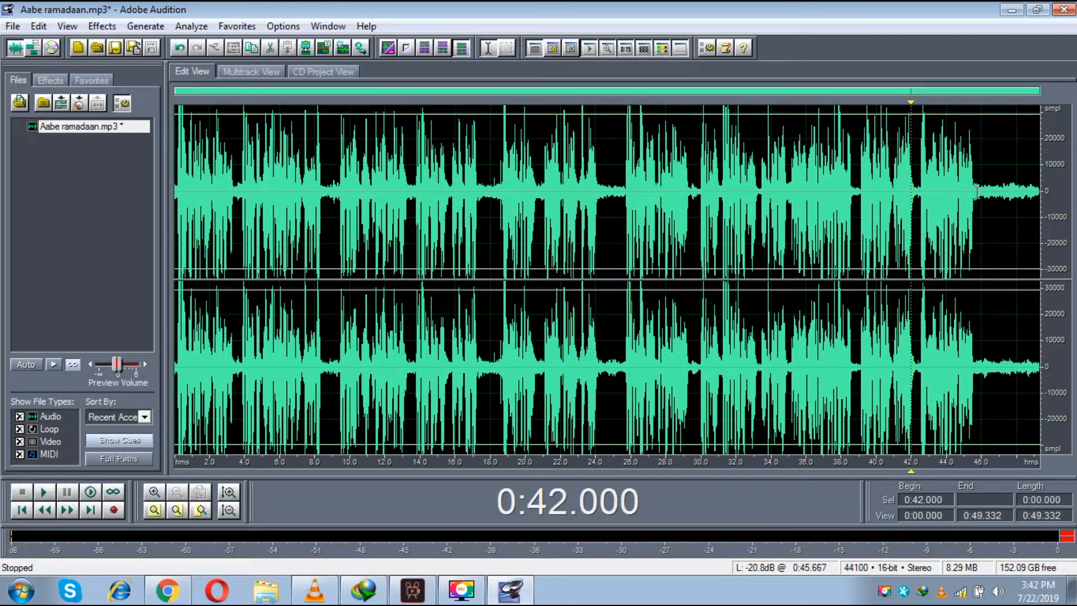
drag(974, 190, 1053, 181)
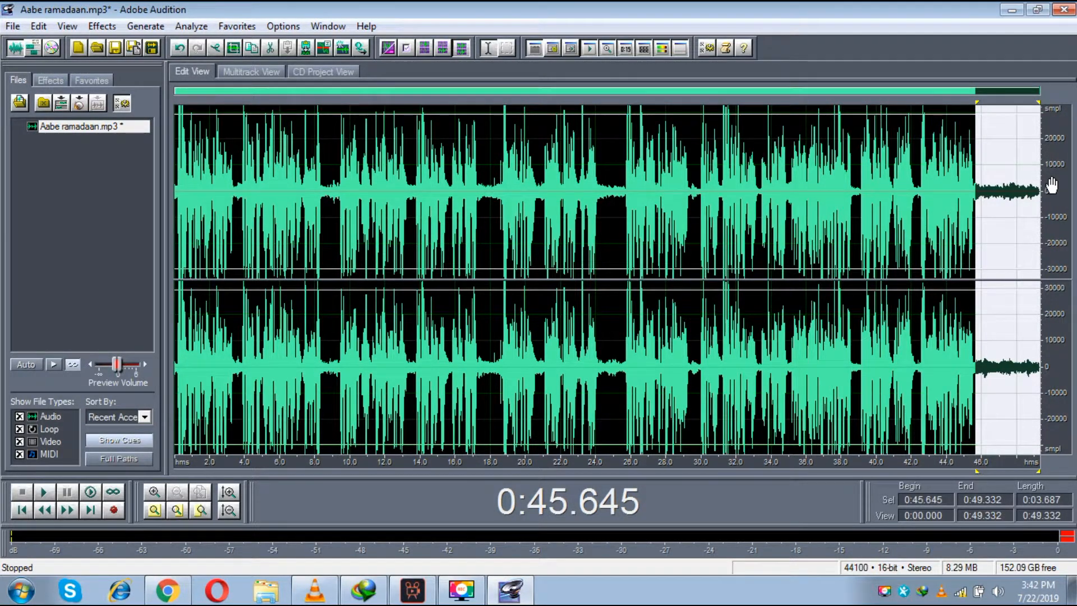
key(Delete)
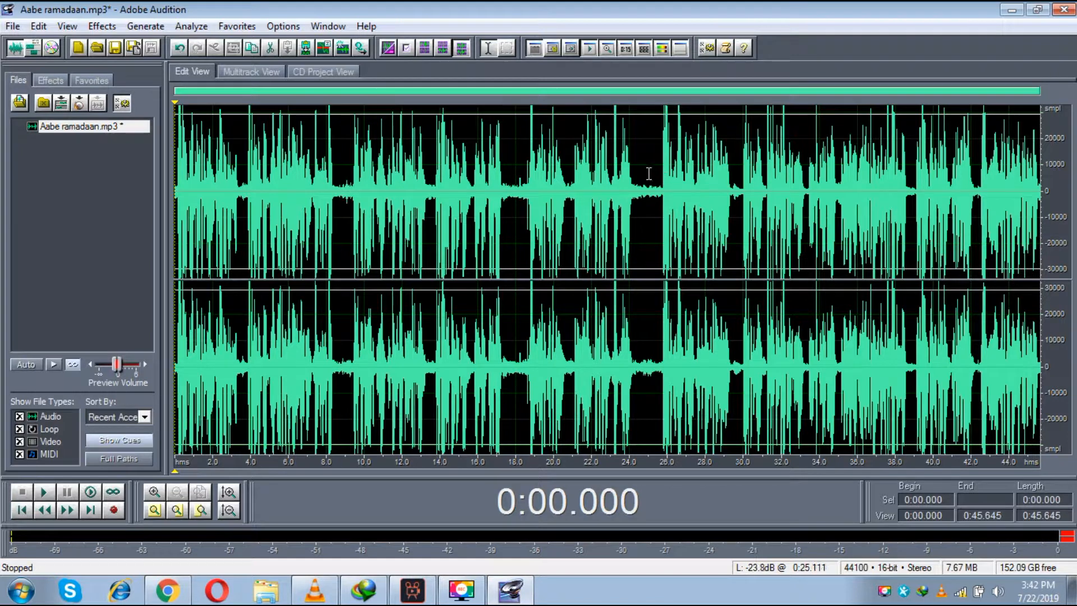
Step: Preview the quiet pause from 0:24.216 to 0:25.714 and delete it
drag(664, 191, 636, 180)
key(space)
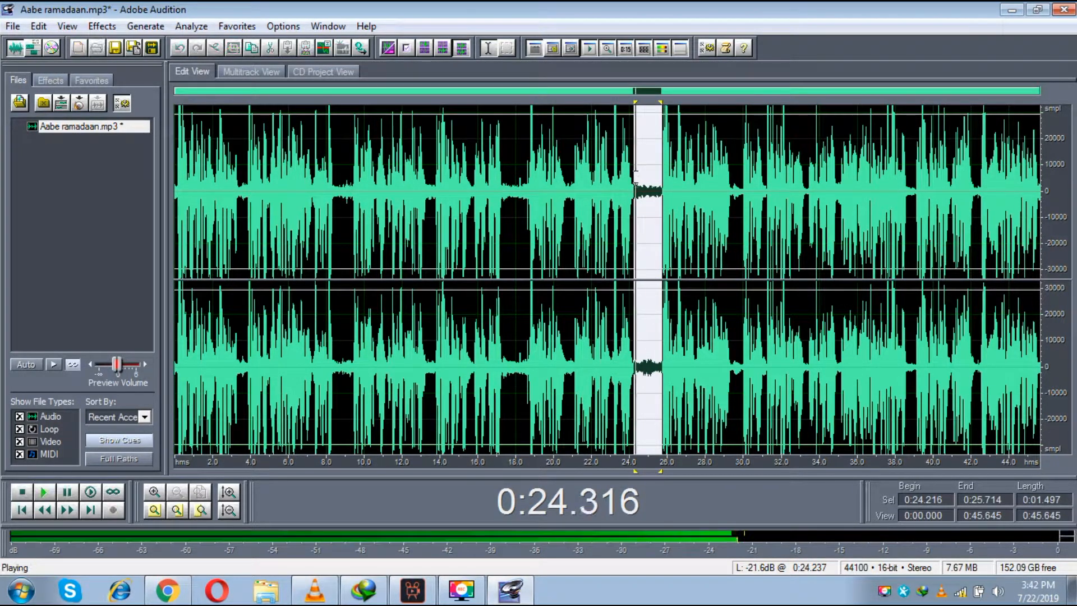
key(space)
key(Delete)
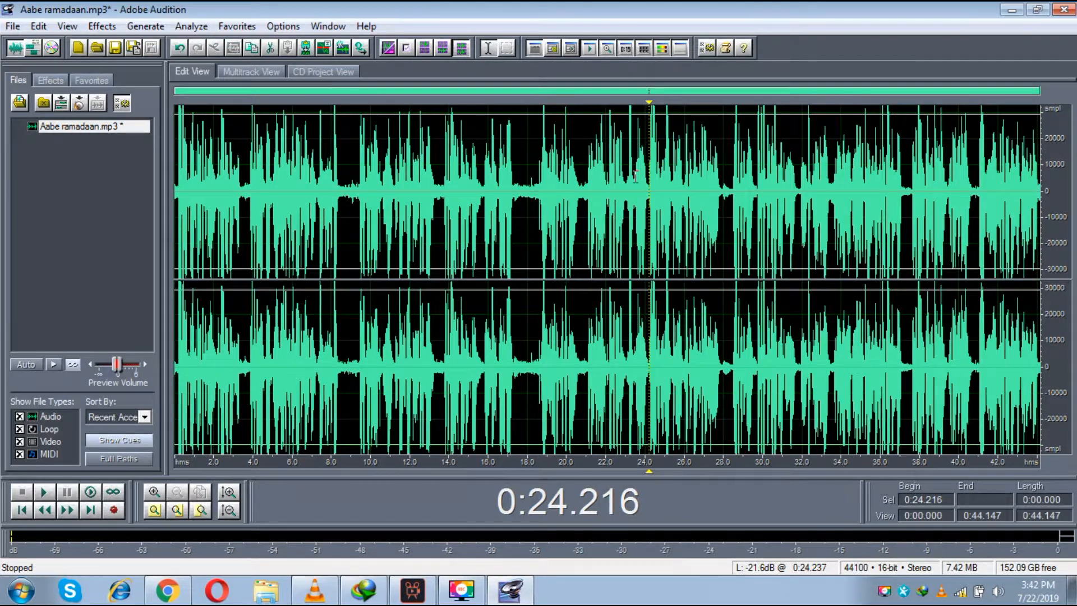
Step: Play the audio from 0:23.783 to check the join where the pause was removed
click(642, 191)
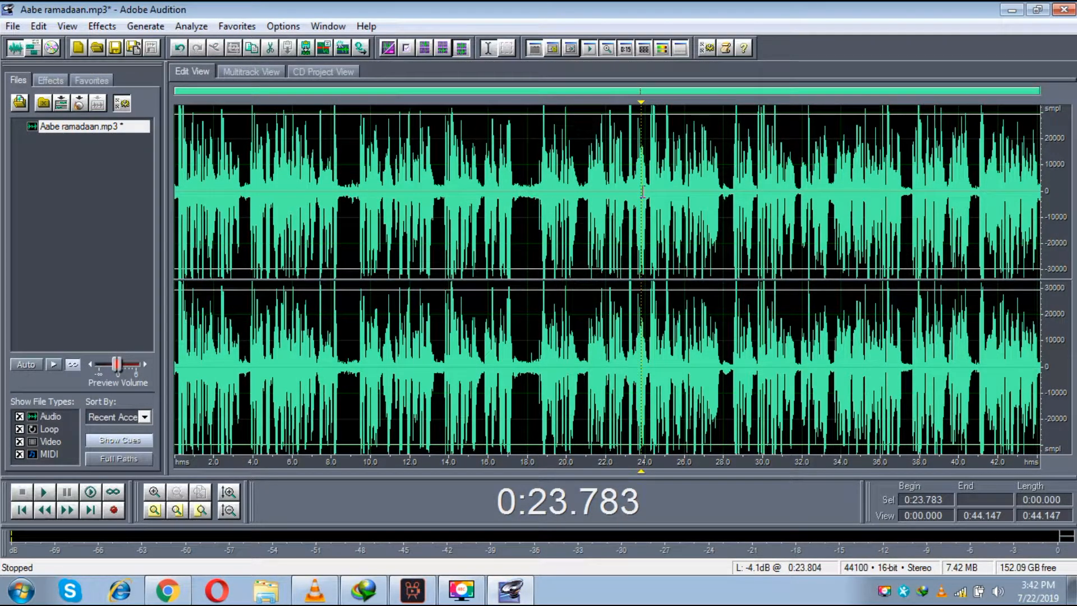
key(space)
key(space)
key(space)
key(space)
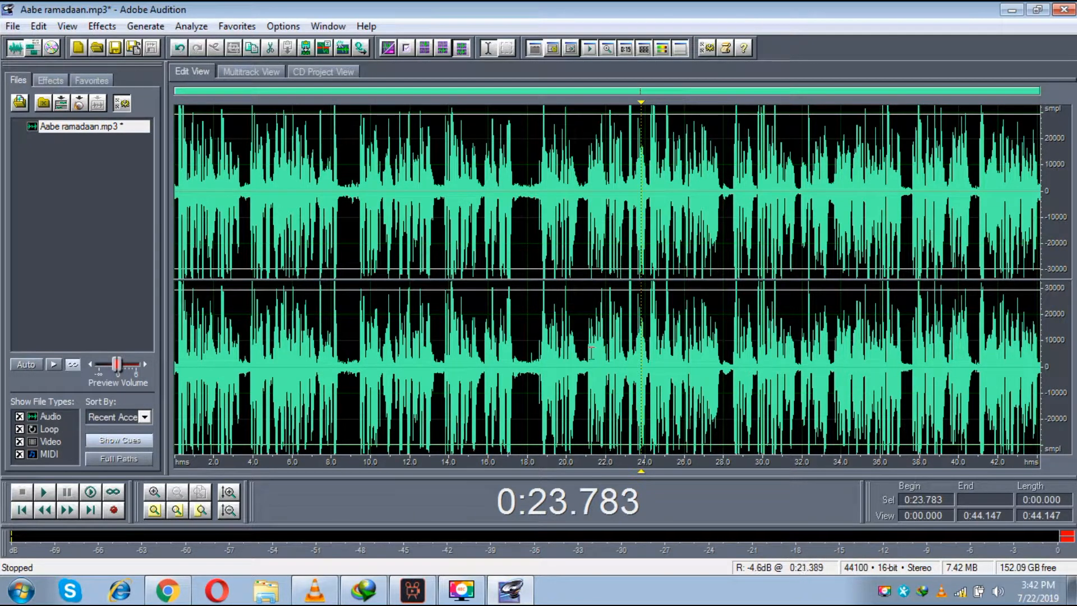
Step: Inspect the waveform closely around 0:24.000 and replay it repeatedly from there to judge the transition
click(651, 188)
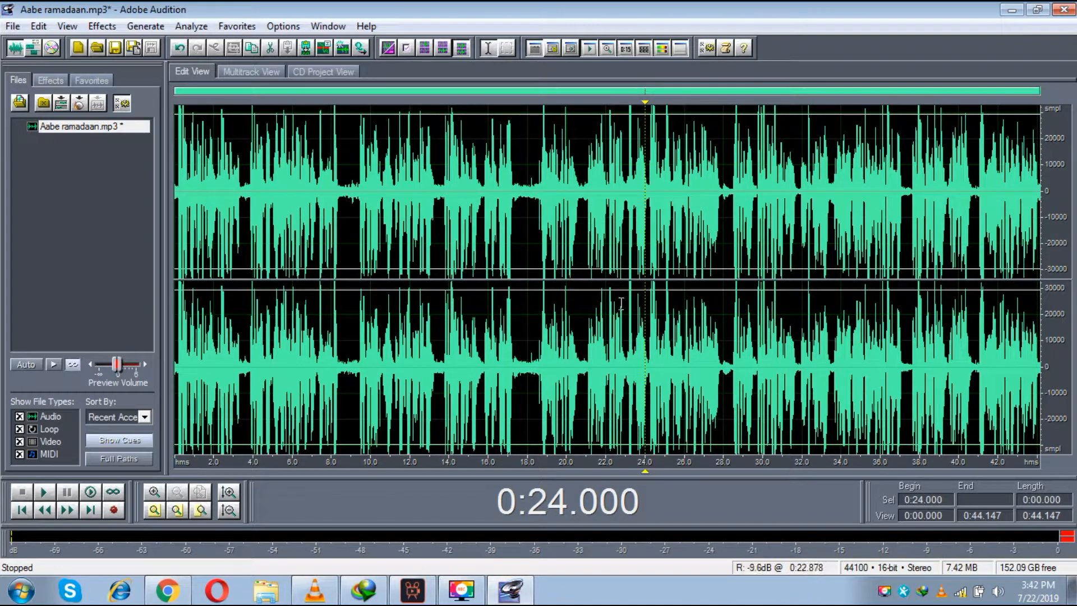
click(200, 510)
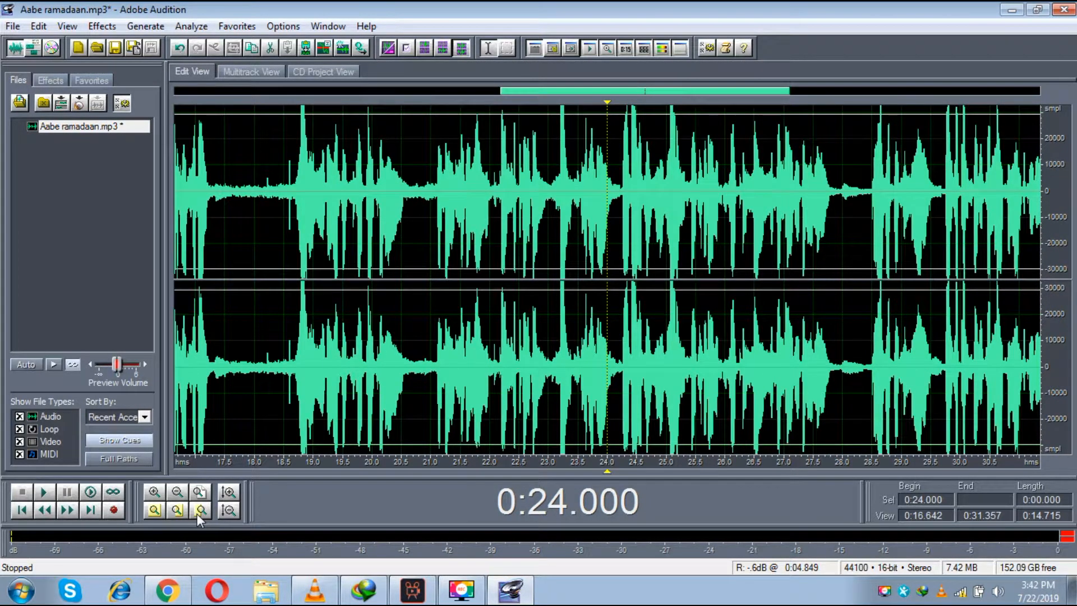
click(200, 510)
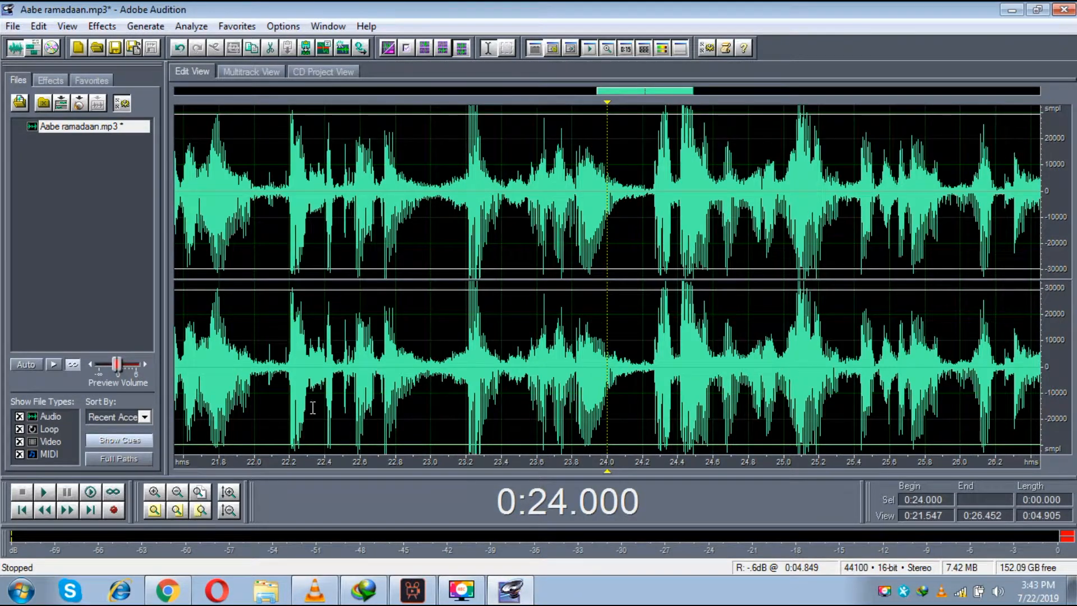
key(space)
key(space)
key(space)
key(space)
key(space)
key(space)
key(space)
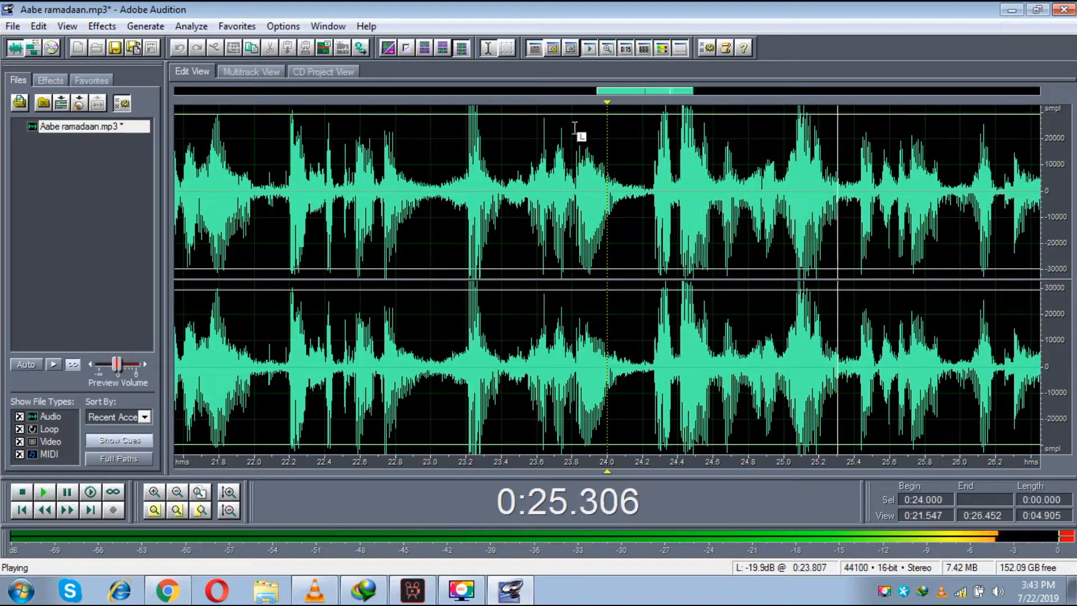
key(space)
key(space)
key(space)
key(space)
key(space)
key(space)
Step: Check the audio at 0:23.800 with both channels active and delete the short quiet gap from 0:22.969 to 0:23.125
click(573, 128)
key(space)
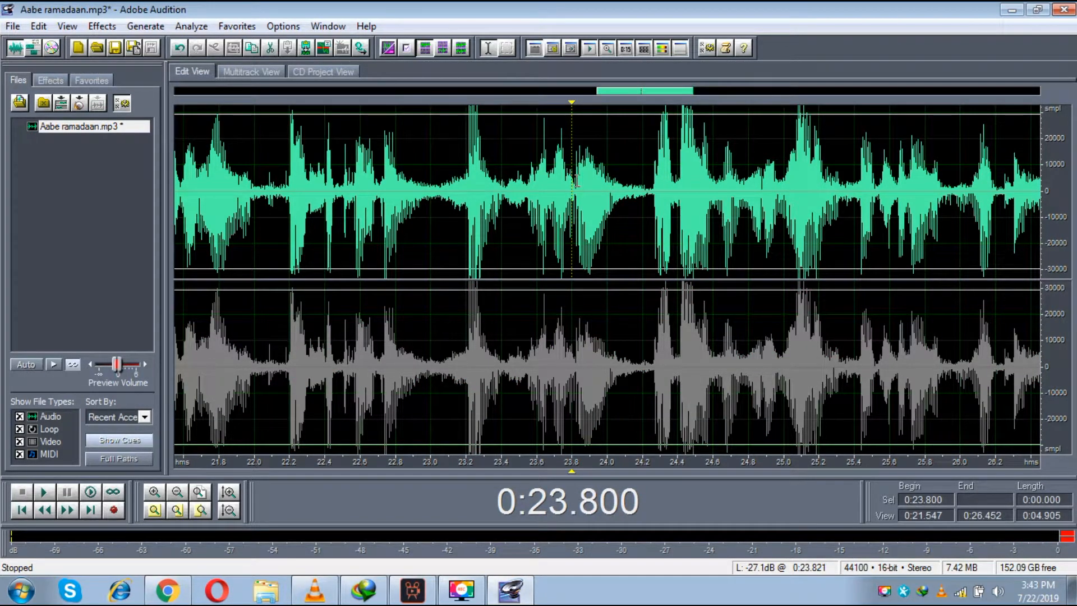
click(576, 201)
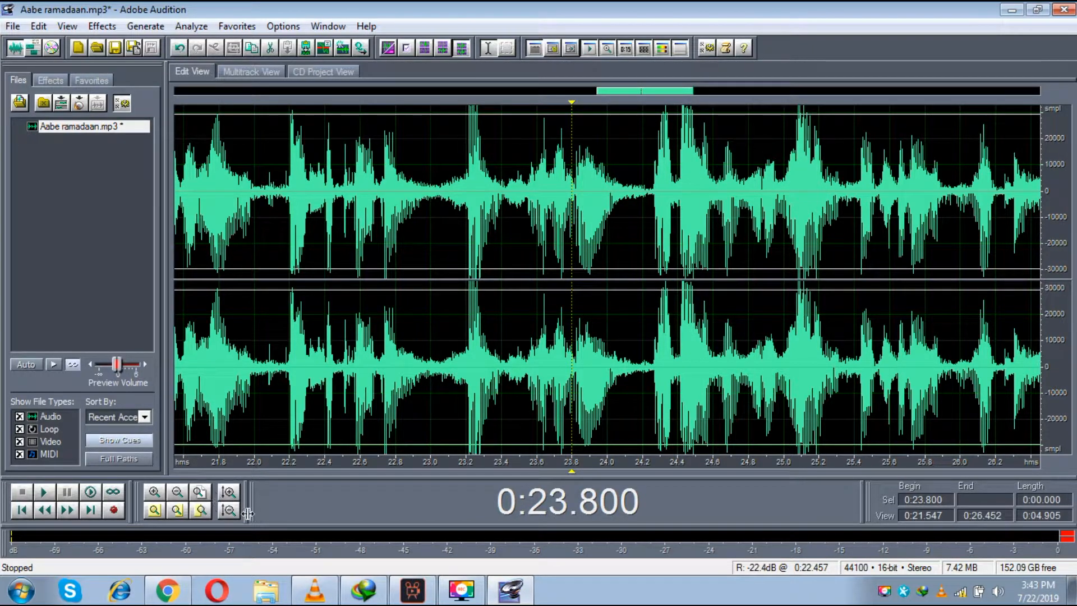
drag(453, 190, 425, 190)
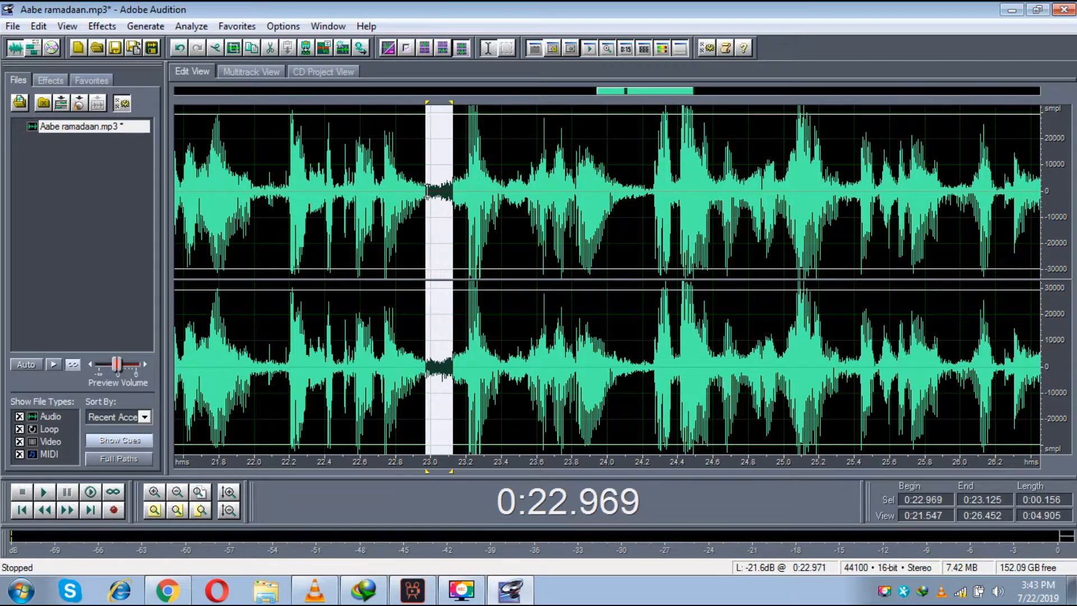
key(Delete)
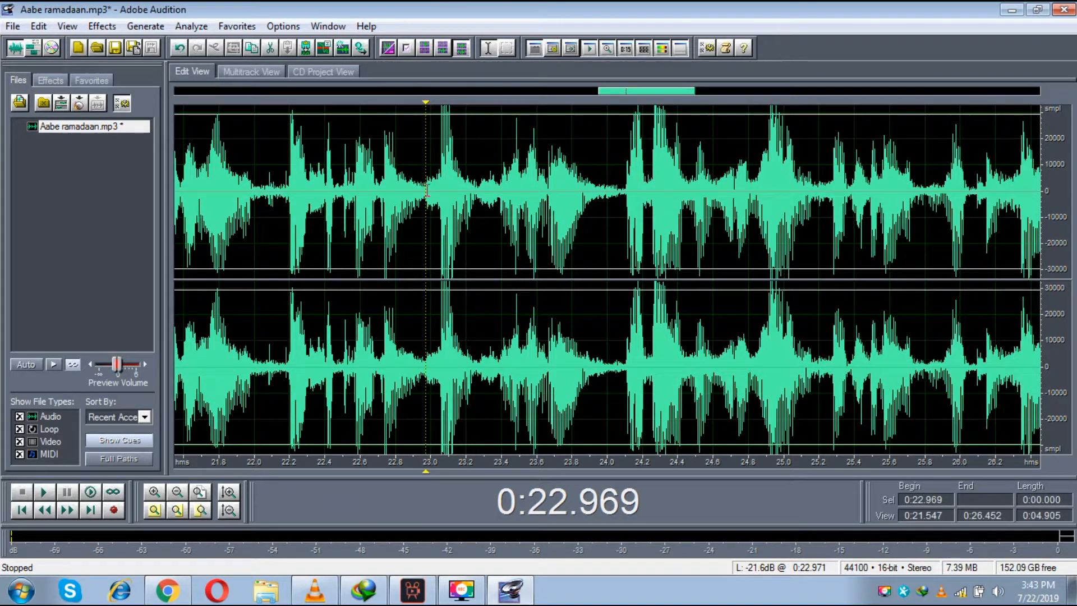
Step: Preview the pause from 0:08.581 to 0:09.343 in the full waveform and delete it
click(202, 495)
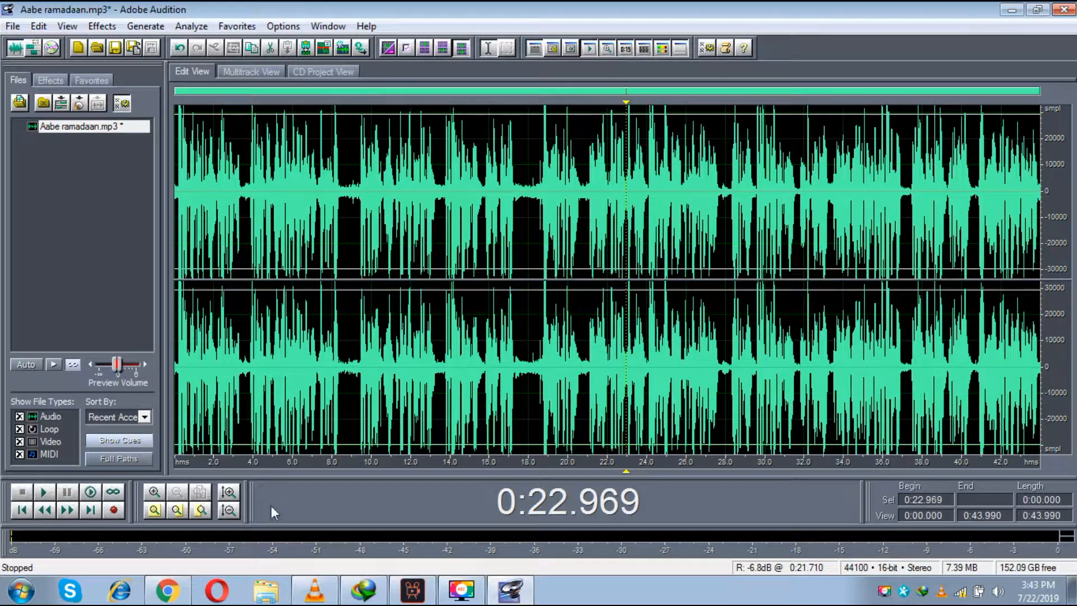
drag(359, 179, 344, 183)
key(space)
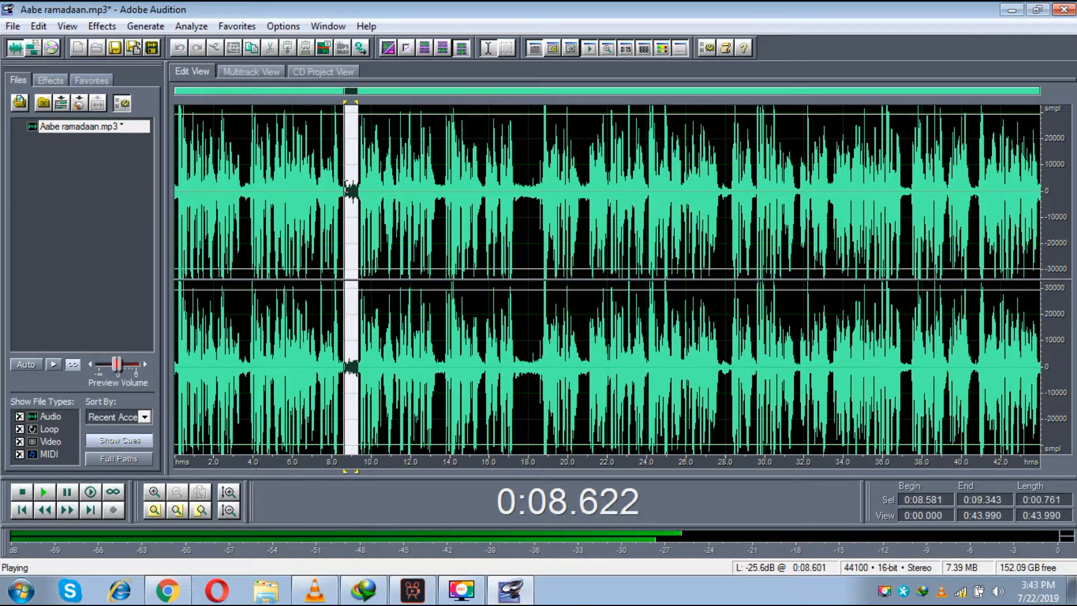
key(Delete)
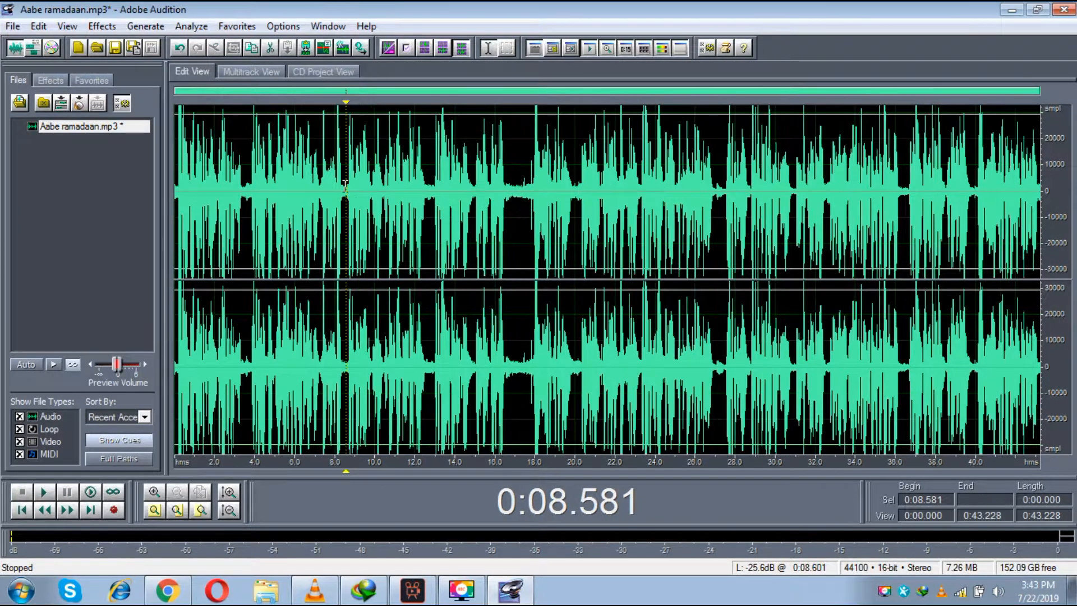
Step: Preview and delete the short pause starting at 0:03.428, and dismiss the Internet Download Manager warning
drag(249, 185, 242, 185)
key(space)
key(Delete)
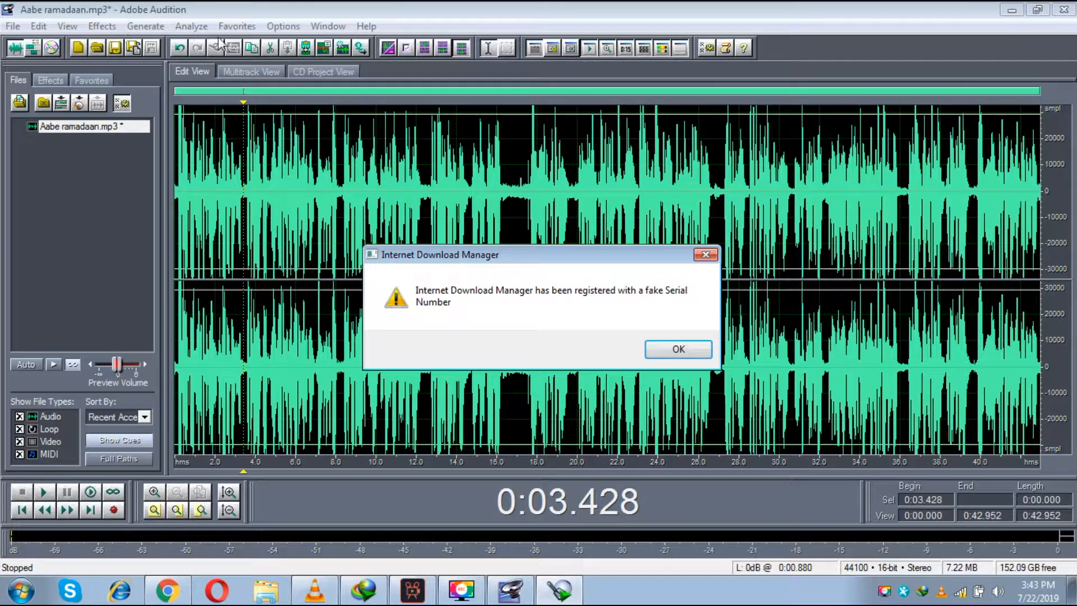
click(706, 254)
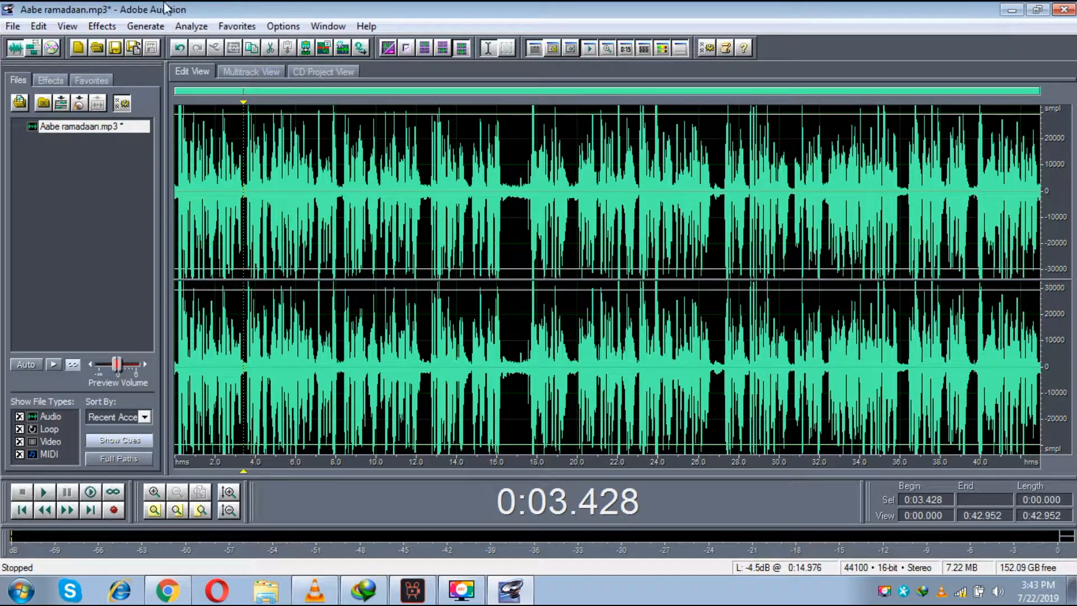
Step: Amplify the entire recording using the Amplify/Fade effect with the 10dB Boost preset
click(111, 27)
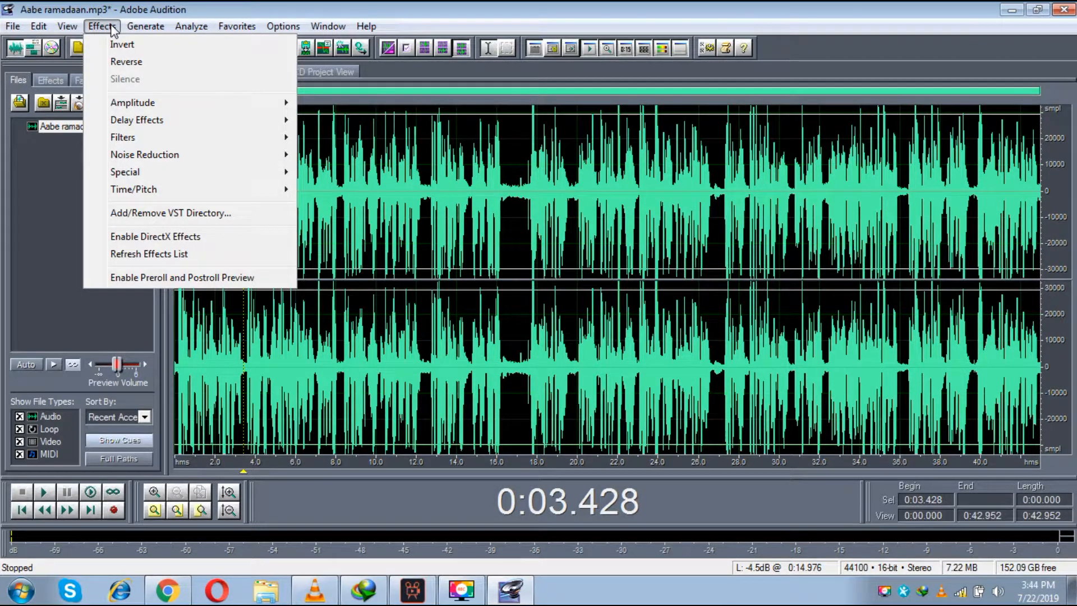
mouse_move(171, 121)
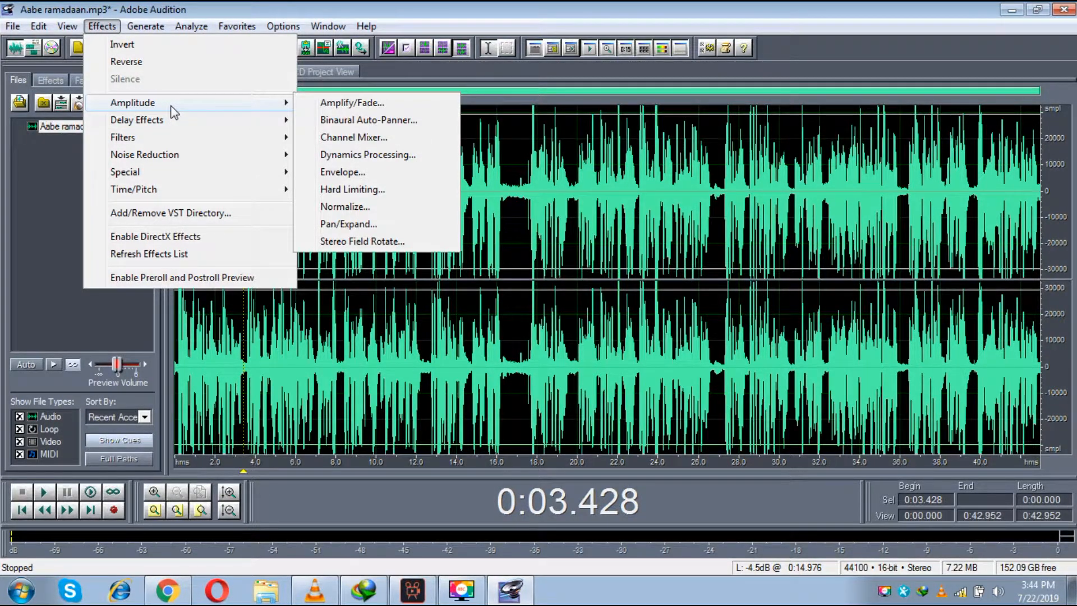
click(346, 107)
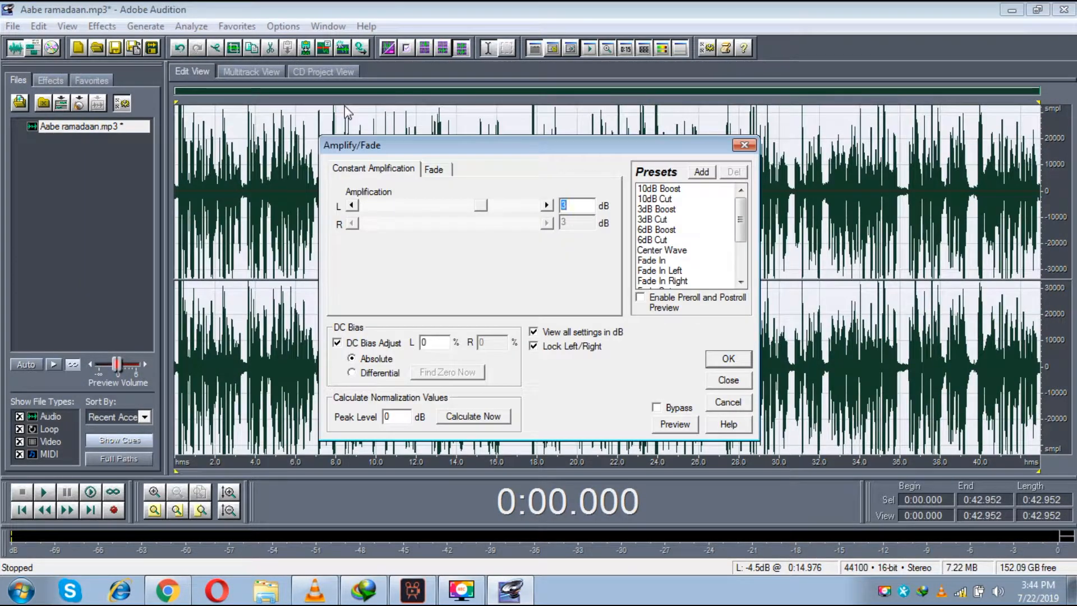
click(654, 189)
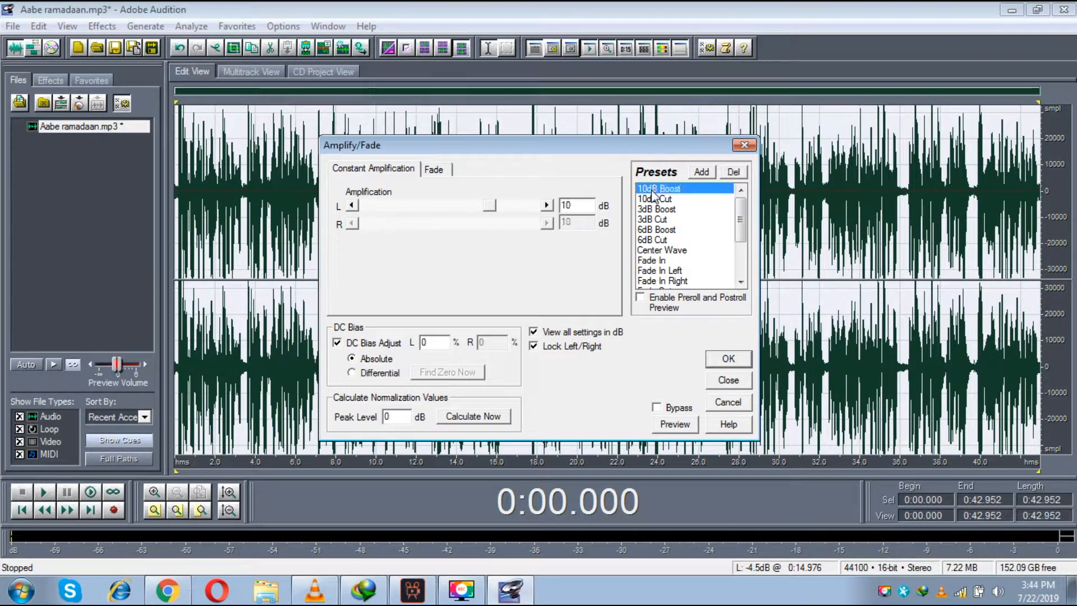
click(723, 359)
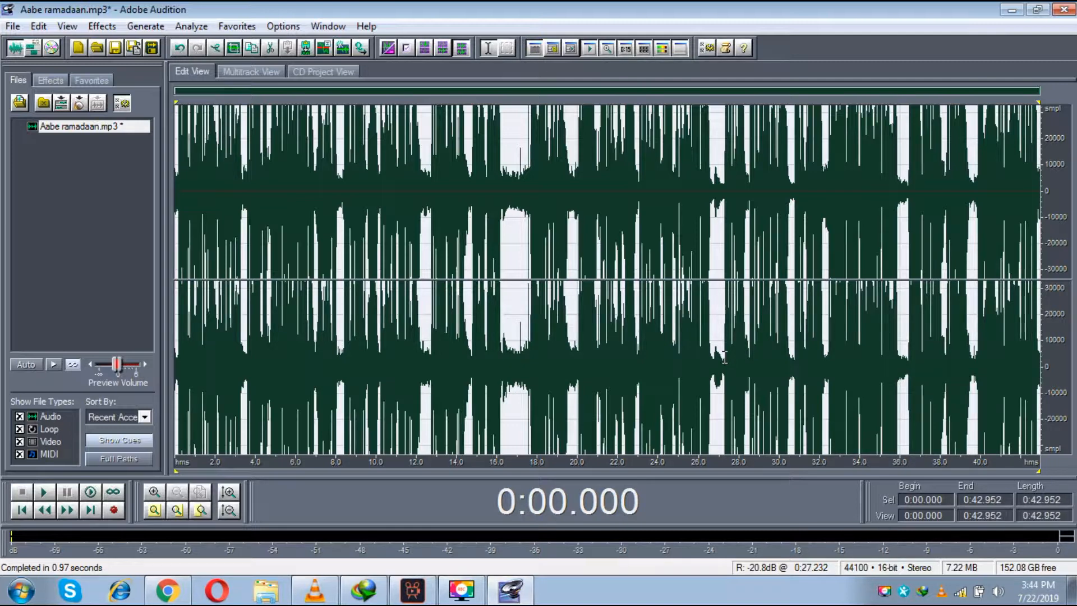
Step: Play the amplified recording from its beginning and again from 0:17.345, dismissing the Internet Download Manager warning
key(space)
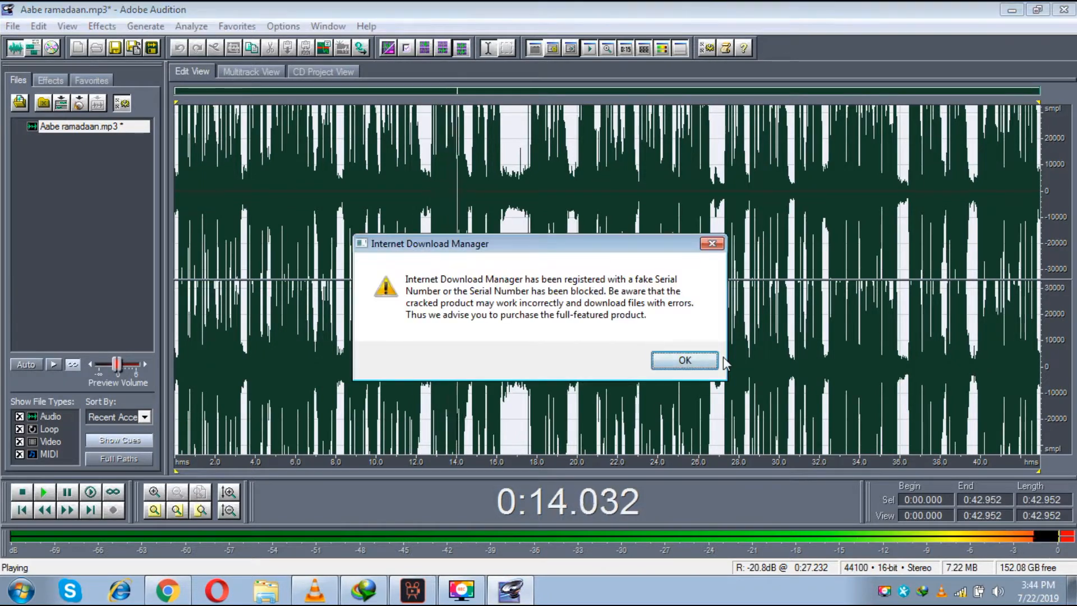
key(Return)
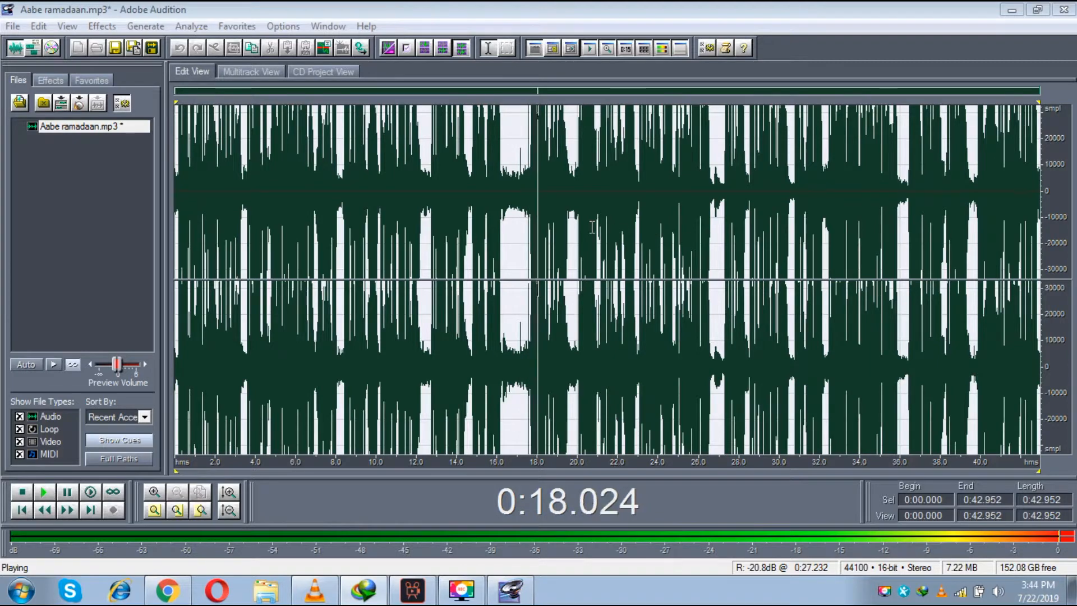
click(526, 220)
key(space)
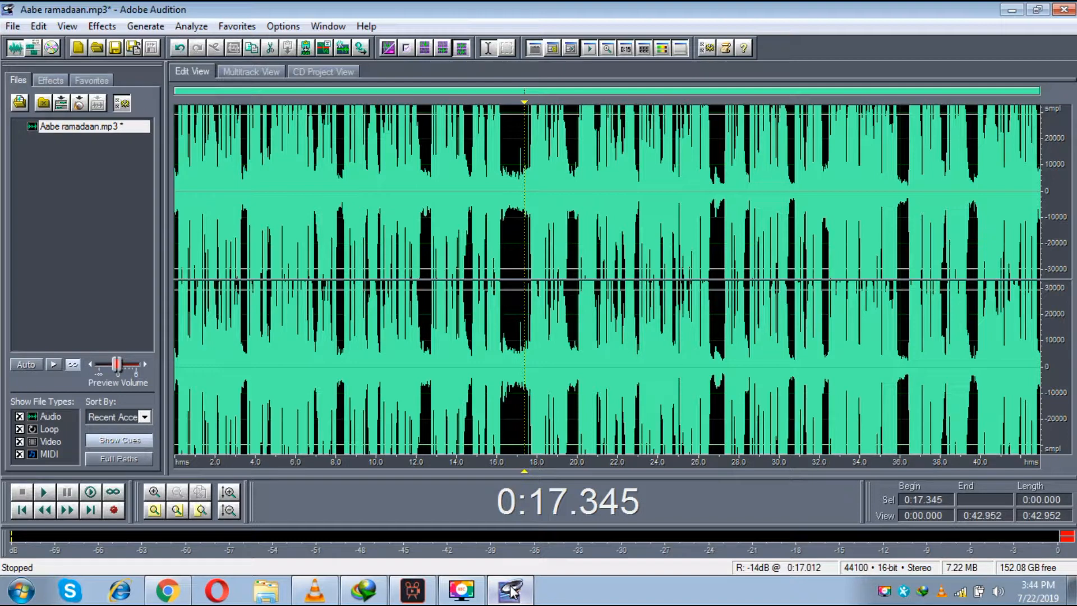
click(469, 591)
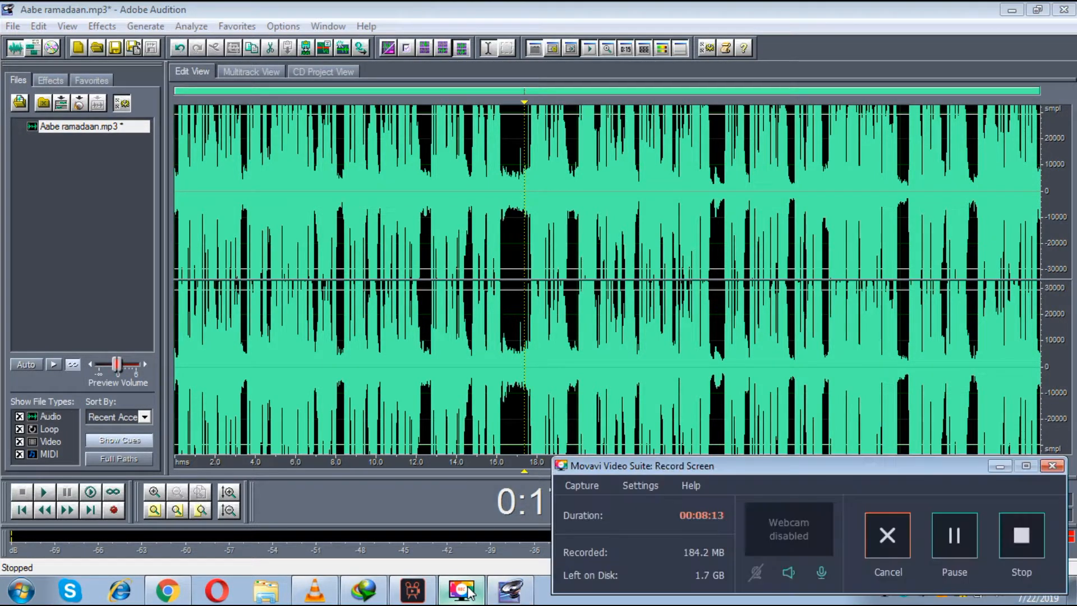